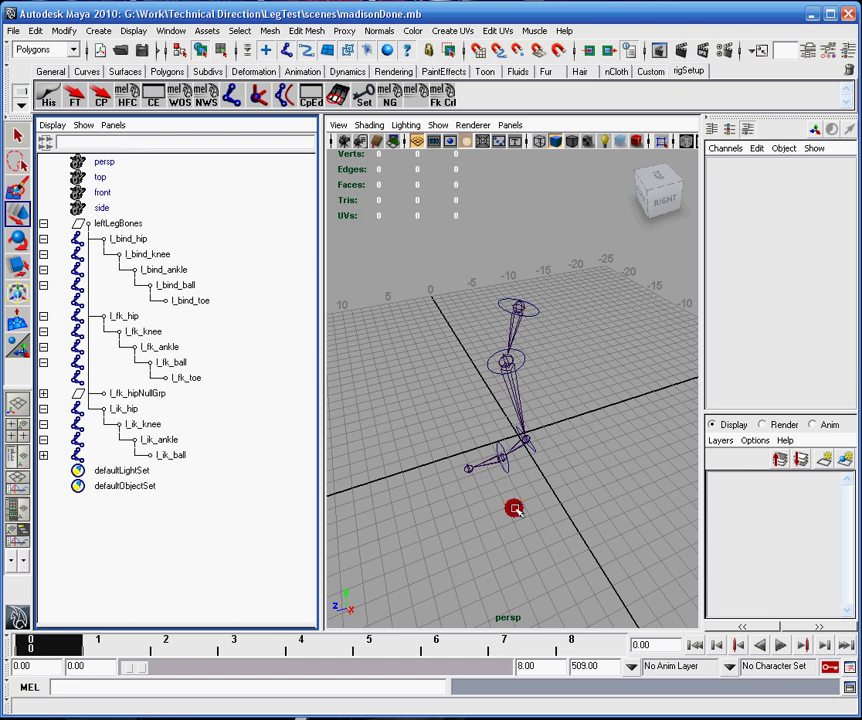
# - Inspect the l_fk_hip, l_bind_hip and l_fk_hipNullGrp chains by selecting each, then deselecting
pyautogui.click(126, 318)
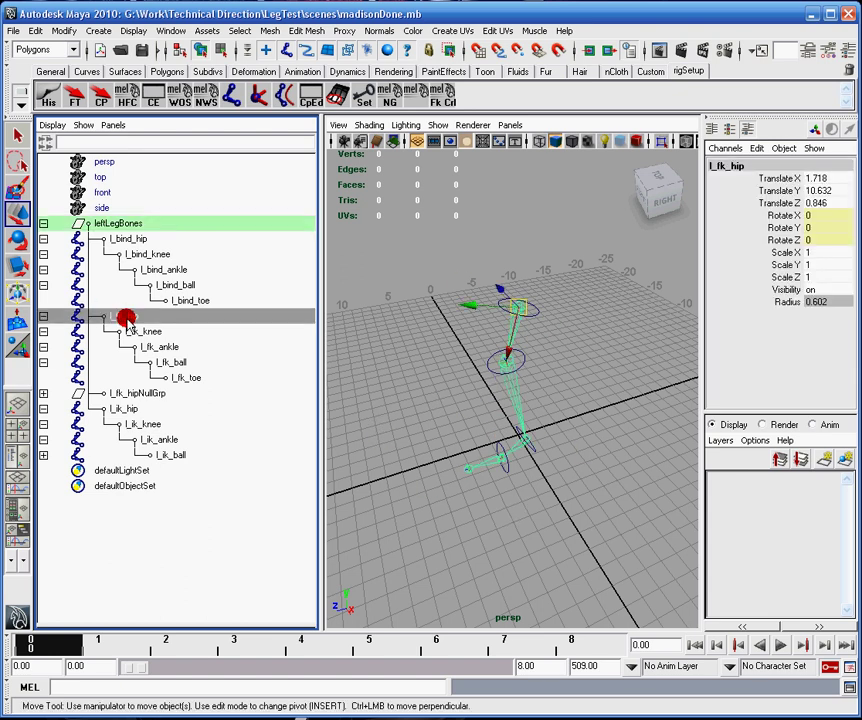
pyautogui.keyDown('ctrl'); pyautogui.click(126, 318); pyautogui.keyUp('ctrl')
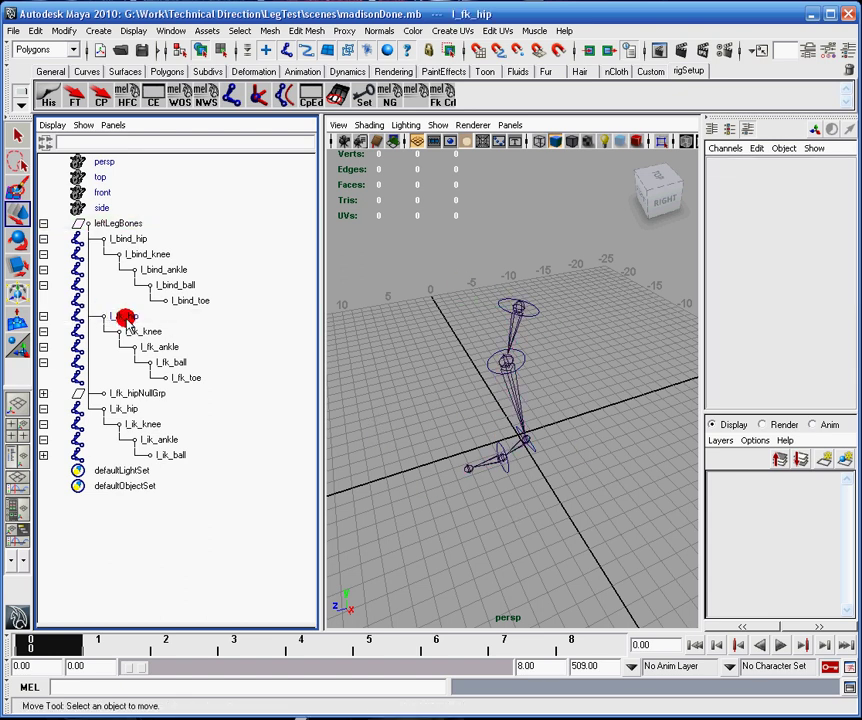
pyautogui.click(118, 239)
pyautogui.click(504, 385)
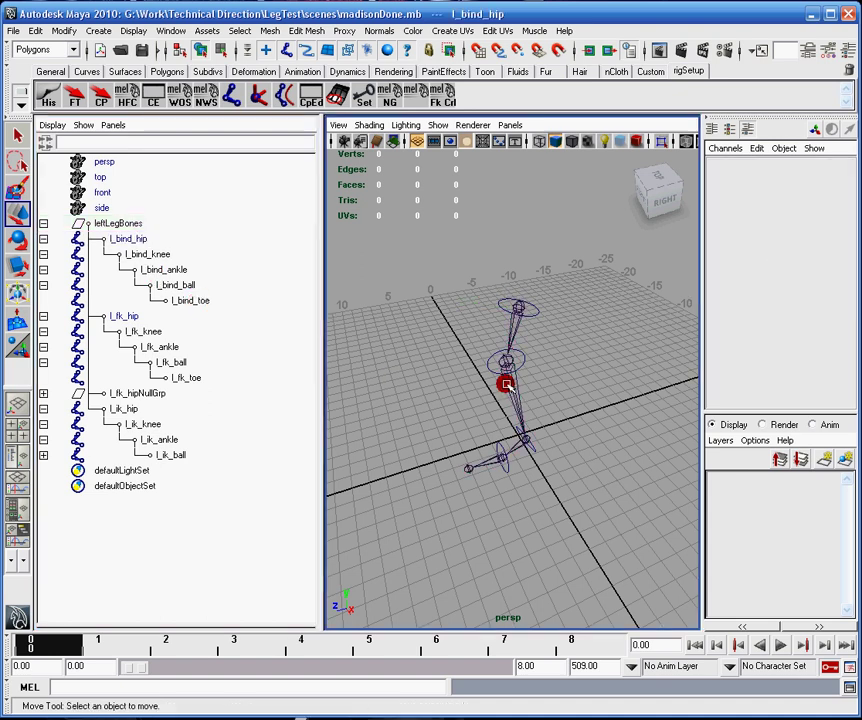
pyautogui.click(128, 394)
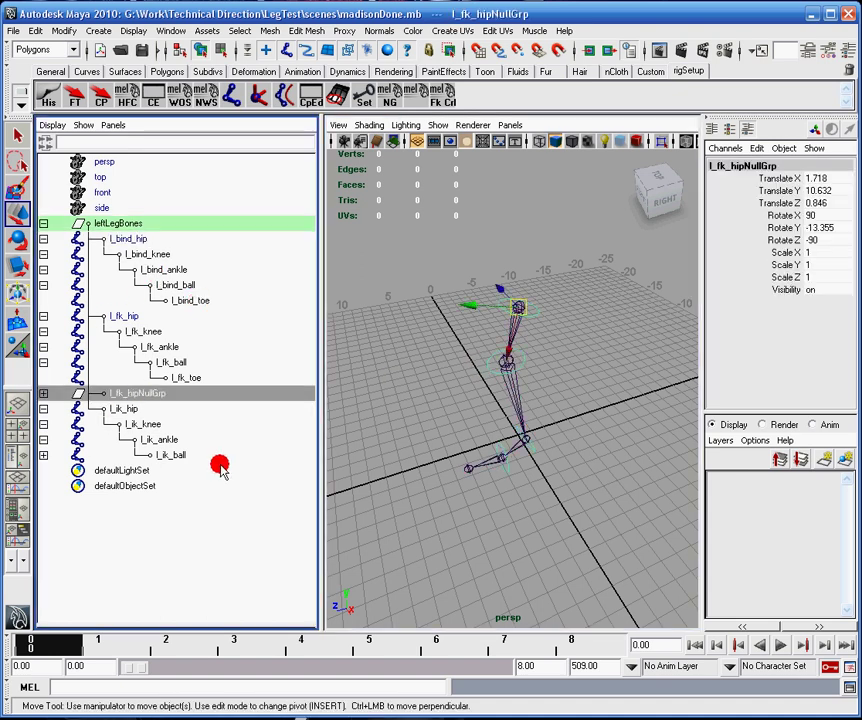
pyautogui.click(385, 441)
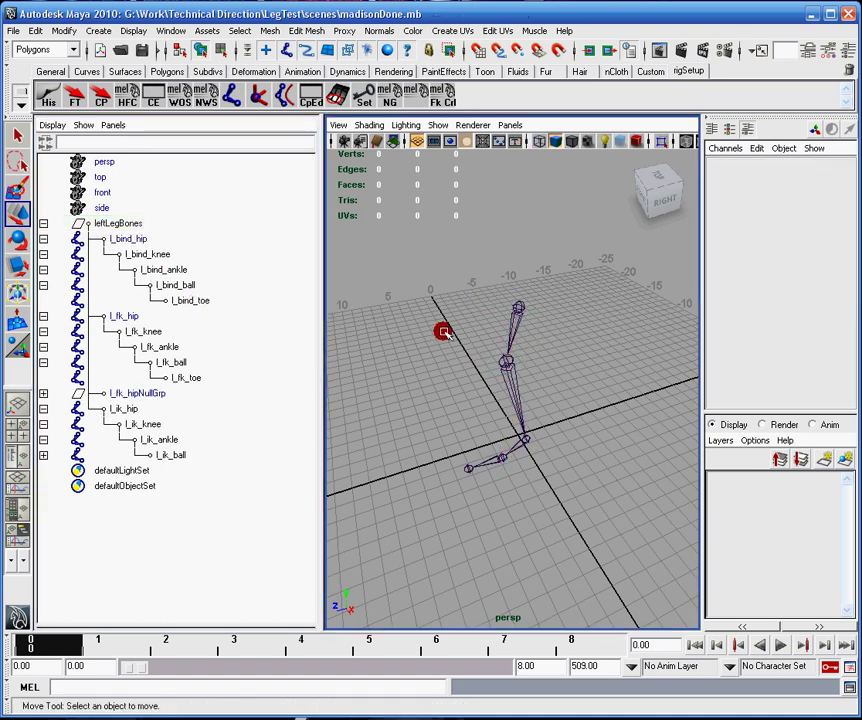
# - Widen the perspective view beside the Outliner and orbit so the whole leg skeleton is framed
pyautogui.moveTo(321, 269); pyautogui.dragTo(188, 280)
pyautogui.scroll(3, 485, 405)
pyautogui.keyDown('alt'); pyautogui.moveTo(491, 412); pyautogui.dragTo(513, 432); pyautogui.keyUp('alt')
pyautogui.keyDown('alt'); pyautogui.moveTo(513, 432); pyautogui.dragTo(320, 405, button='right'); pyautogui.keyUp('alt')
pyautogui.moveTo(200, 400); pyautogui.dragTo(213, 399)
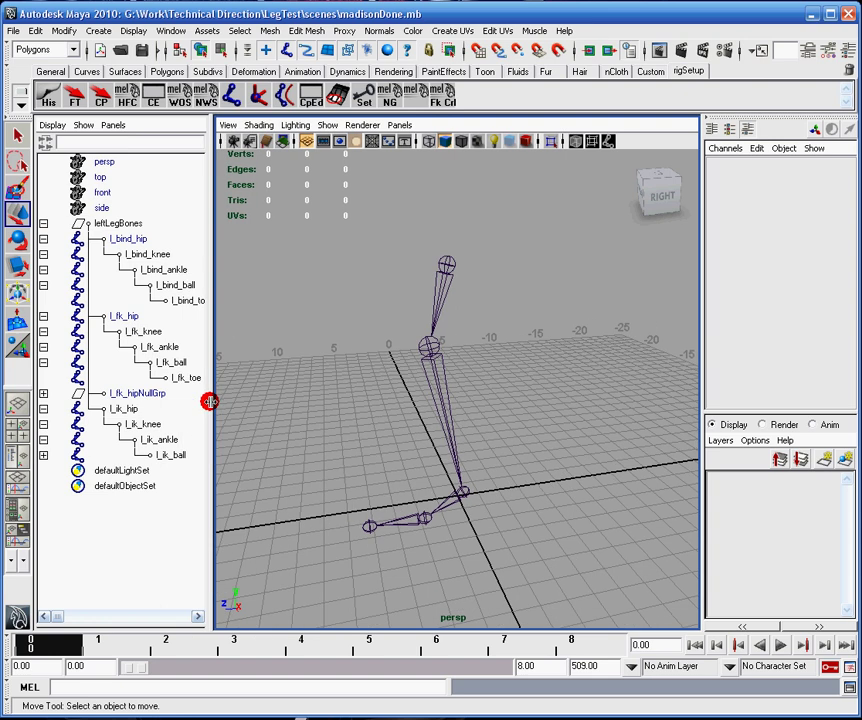
pyautogui.keyDown('alt'); pyautogui.moveTo(406, 418); pyautogui.dragTo(502, 406); pyautogui.keyUp('alt')
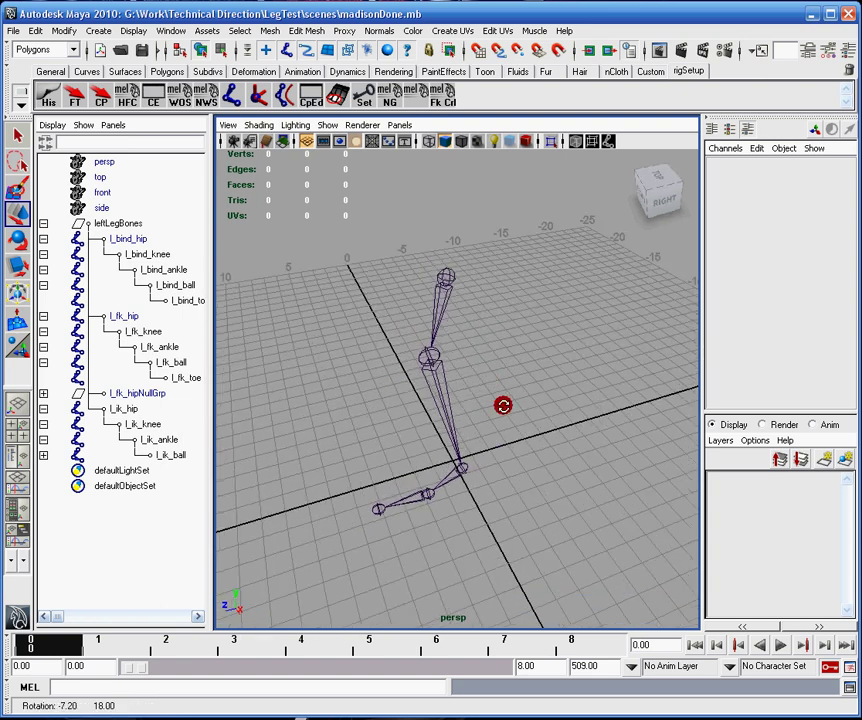
pyautogui.keyDown('alt'); pyautogui.moveTo(502, 406); pyautogui.dragTo(543, 343, button='middle'); pyautogui.keyUp('alt')
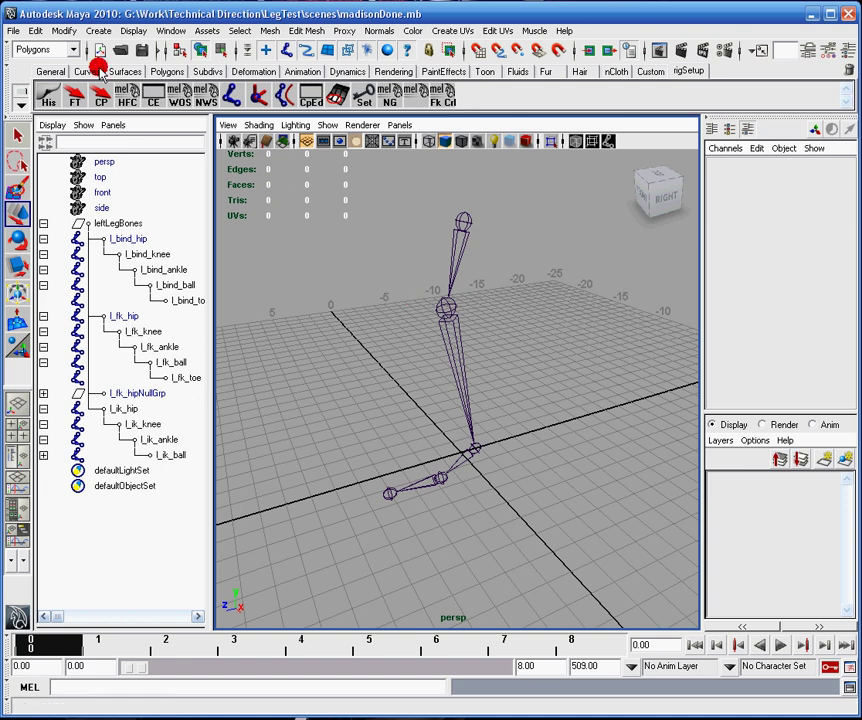
# - Change the menu set from Polygons to Animation and bring up the Skeleton menu
pyautogui.click(66, 49)
pyautogui.click(58, 66)
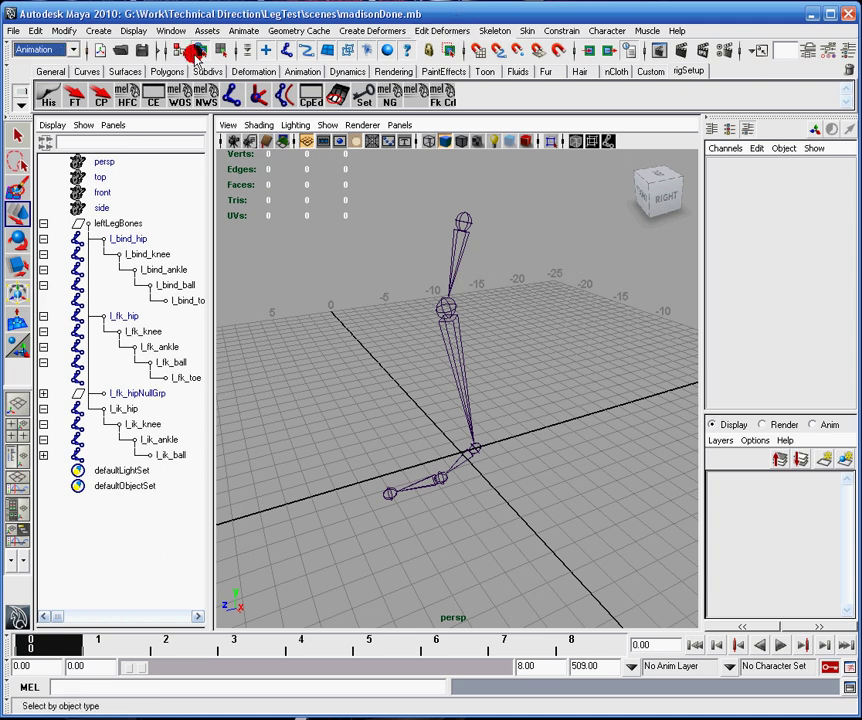
pyautogui.click(550, 33)
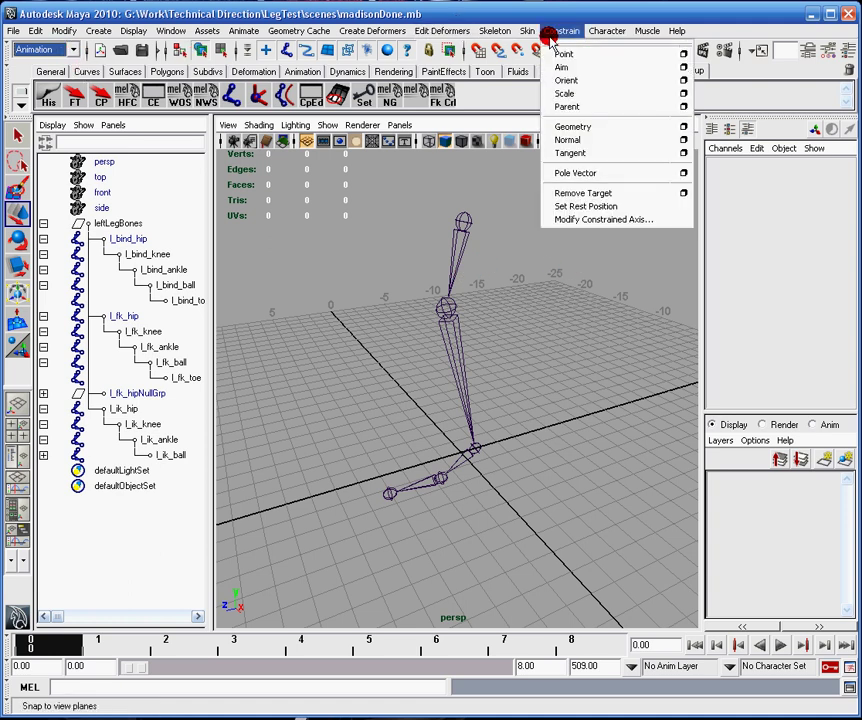
pyautogui.click(481, 34)
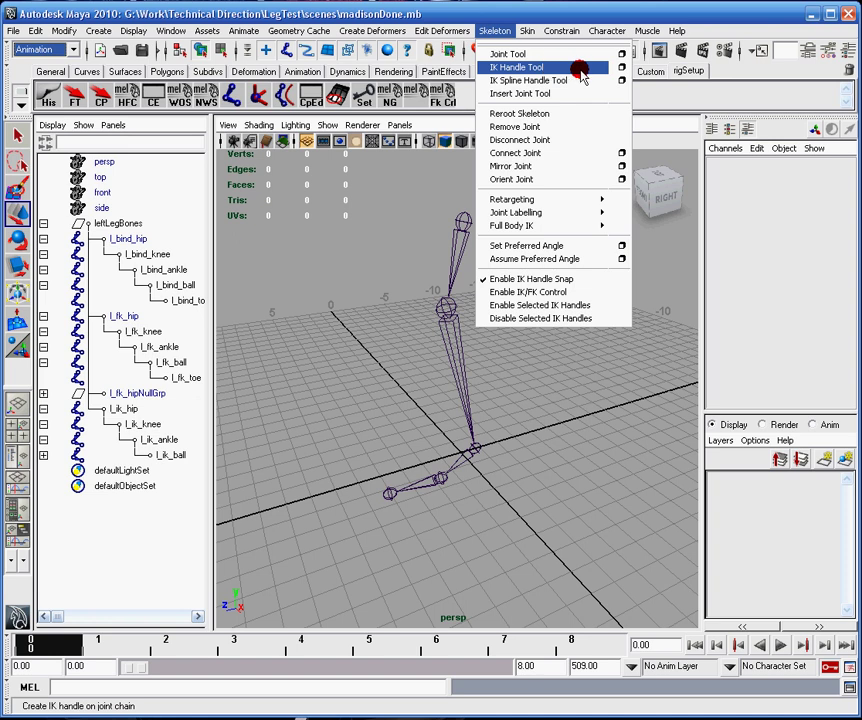
# - Show the IK Handle Tool settings and review the solver choices, keeping ikSCsolver
pyautogui.click(620, 68)
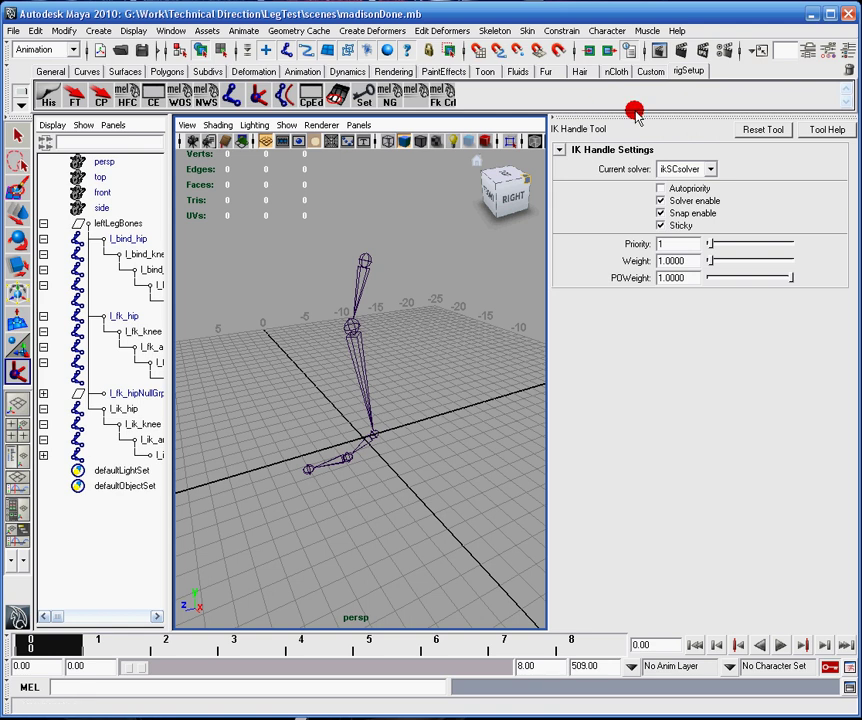
pyautogui.click(495, 31)
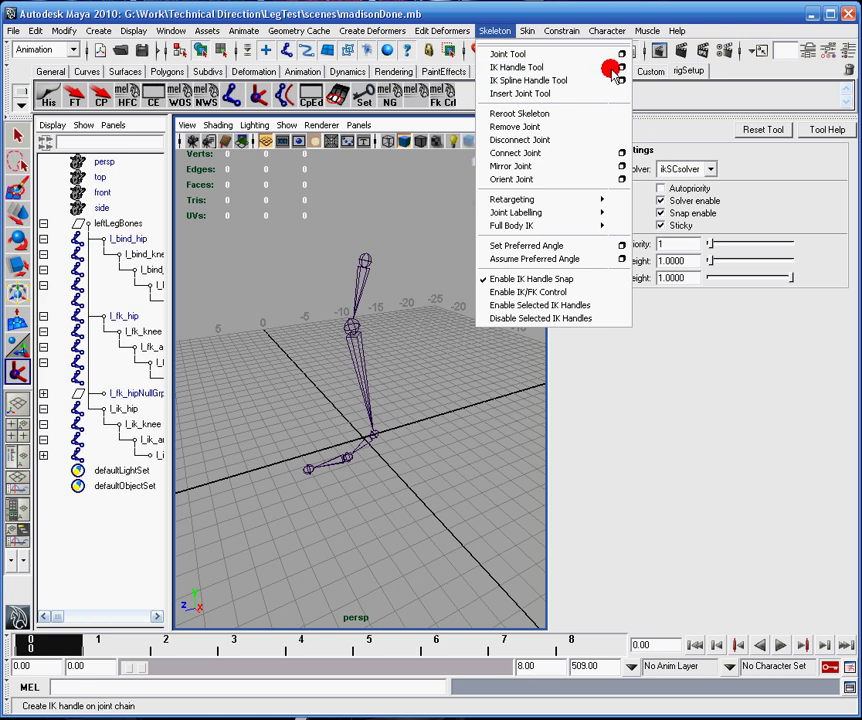
pyautogui.click(665, 22)
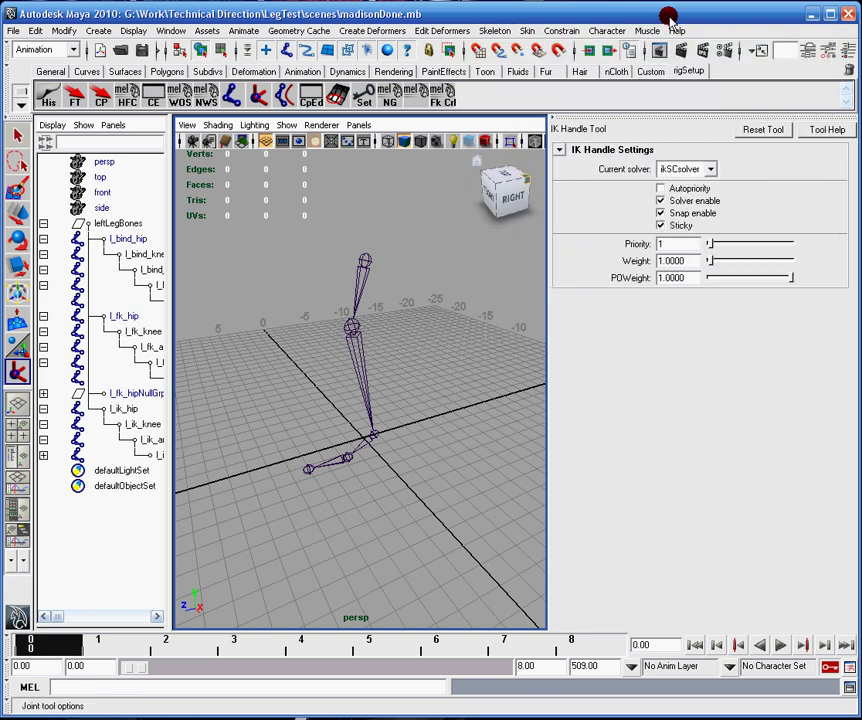
pyautogui.click(710, 170)
pyautogui.click(697, 199)
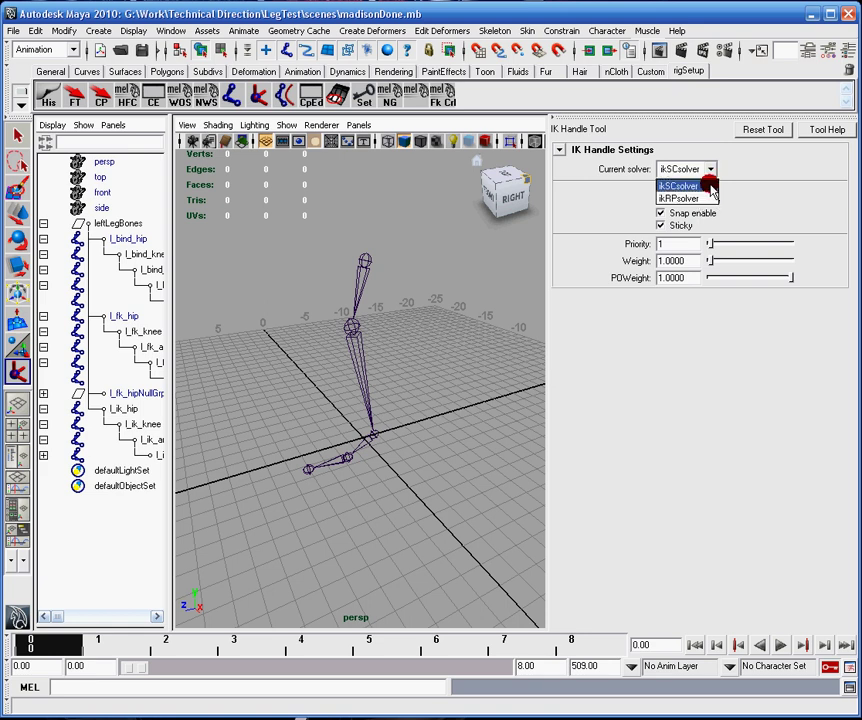
pyautogui.click(731, 195)
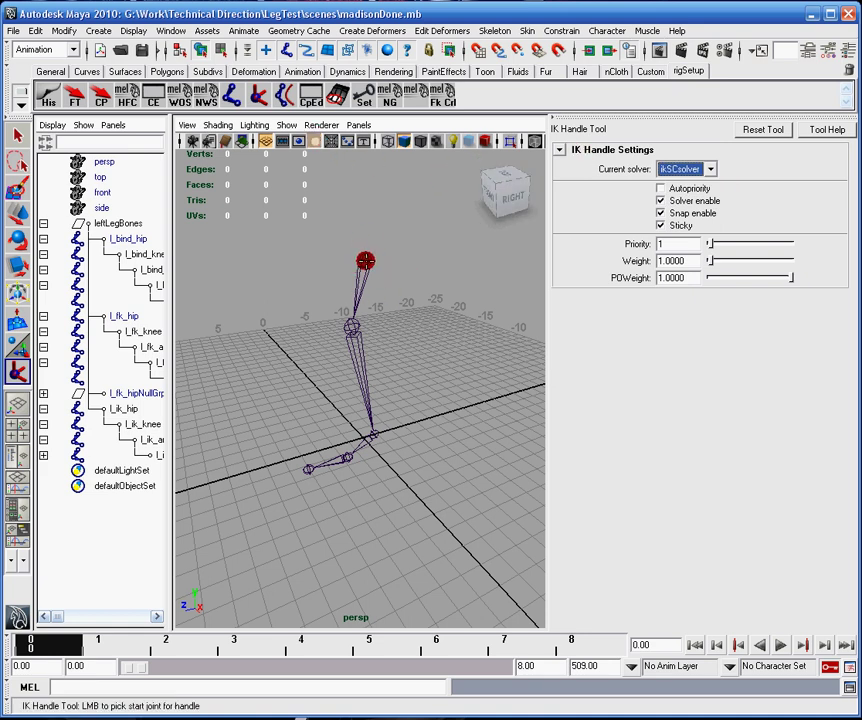
# - Orbit and zoom around the leg, then bring up the Current solver list for the IK handle
pyautogui.keyDown('alt'); pyautogui.moveTo(381, 314); pyautogui.dragTo(392, 287, button='middle'); pyautogui.keyUp('alt')
pyautogui.keyDown('alt'); pyautogui.moveTo(392, 287); pyautogui.dragTo(425, 333, button='right'); pyautogui.keyUp('alt')
pyautogui.keyDown('alt'); pyautogui.moveTo(425, 333); pyautogui.dragTo(431, 321, button='middle'); pyautogui.keyUp('alt')
pyautogui.keyDown('alt'); pyautogui.moveTo(431, 321); pyautogui.dragTo(393, 300, button='right'); pyautogui.keyUp('alt')
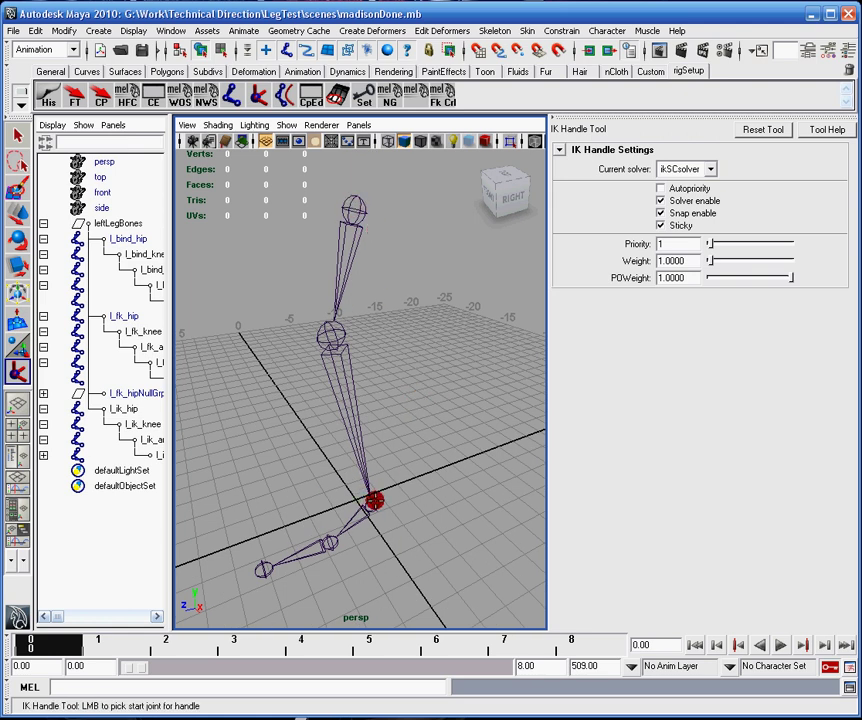
pyautogui.keyDown('alt'); pyautogui.moveTo(329, 358); pyautogui.dragTo(394, 352); pyautogui.keyUp('alt')
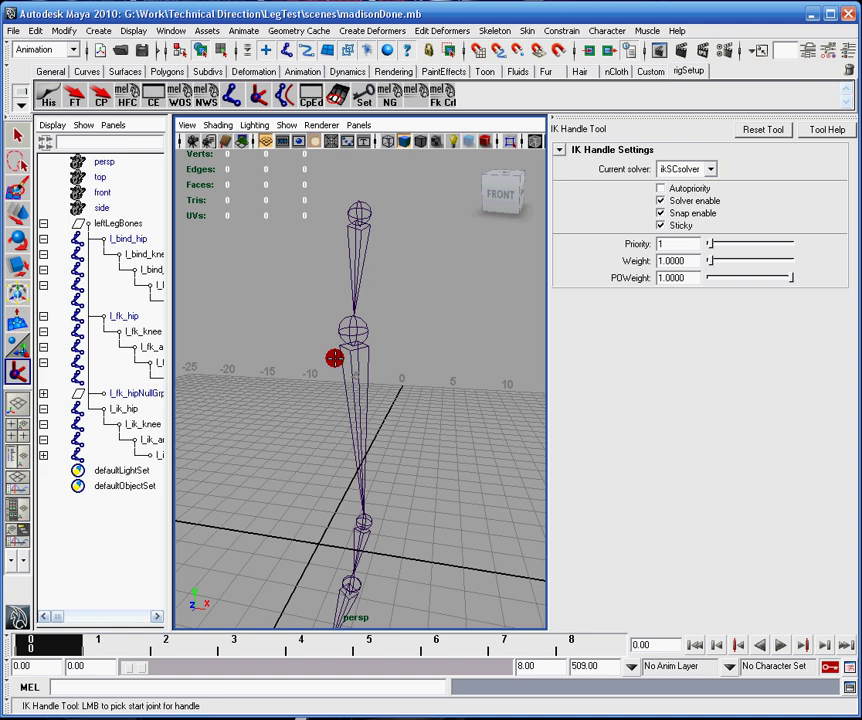
pyautogui.keyDown('alt'); pyautogui.moveTo(375, 396); pyautogui.dragTo(404, 391); pyautogui.keyUp('alt')
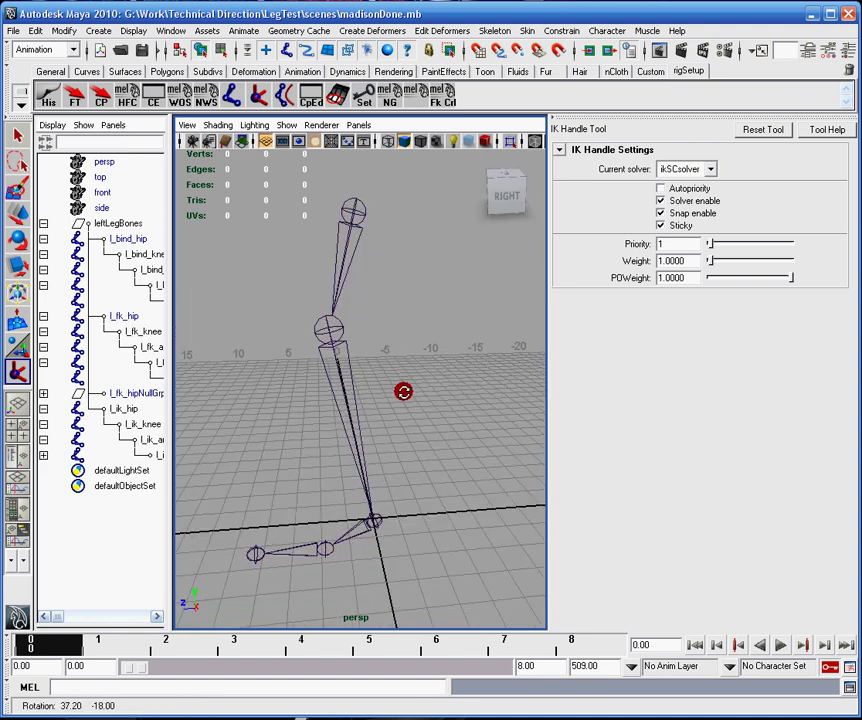
pyautogui.keyDown('alt'); pyautogui.moveTo(404, 391); pyautogui.dragTo(354, 377, button='right'); pyautogui.keyUp('alt')
pyautogui.keyDown('alt'); pyautogui.moveTo(354, 377); pyautogui.dragTo(390, 363, button='middle'); pyautogui.keyUp('alt')
pyautogui.keyDown('alt'); pyautogui.moveTo(390, 363); pyautogui.dragTo(470, 340); pyautogui.keyUp('alt')
pyautogui.click(710, 169)
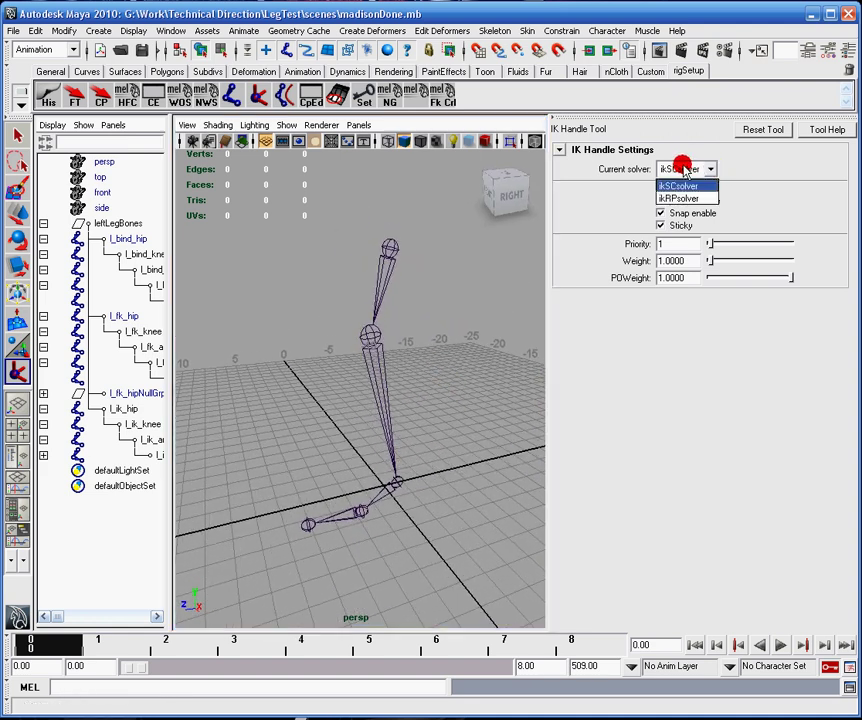
pyautogui.click(685, 186)
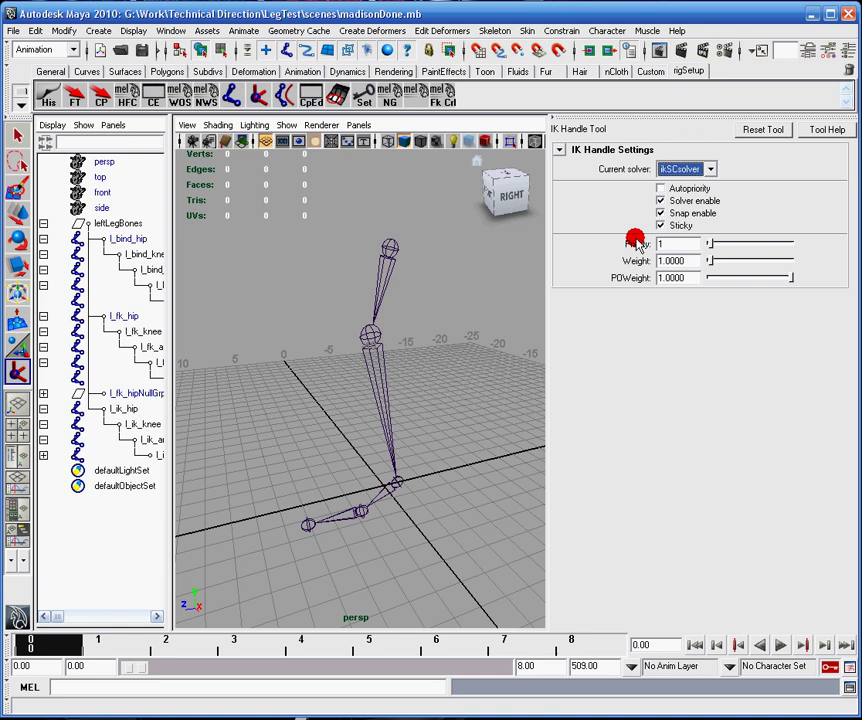
# - Create an ikRPsolver IK handle starting at l_ik_hip and ending at the IK ankle joint
pyautogui.click(709, 169)
pyautogui.click(685, 196)
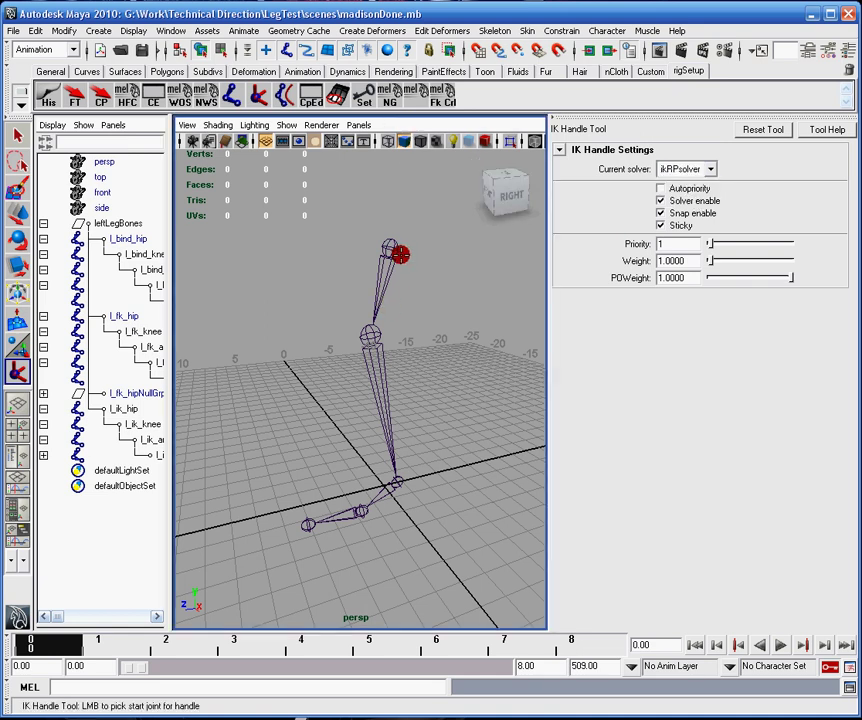
pyautogui.click(385, 243)
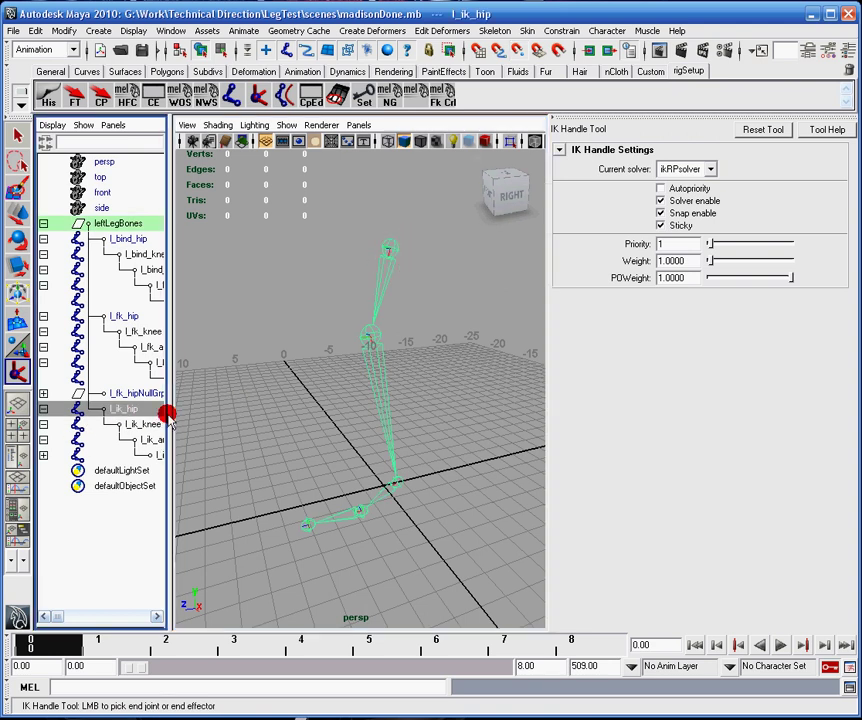
pyautogui.moveTo(168, 409); pyautogui.dragTo(199, 416)
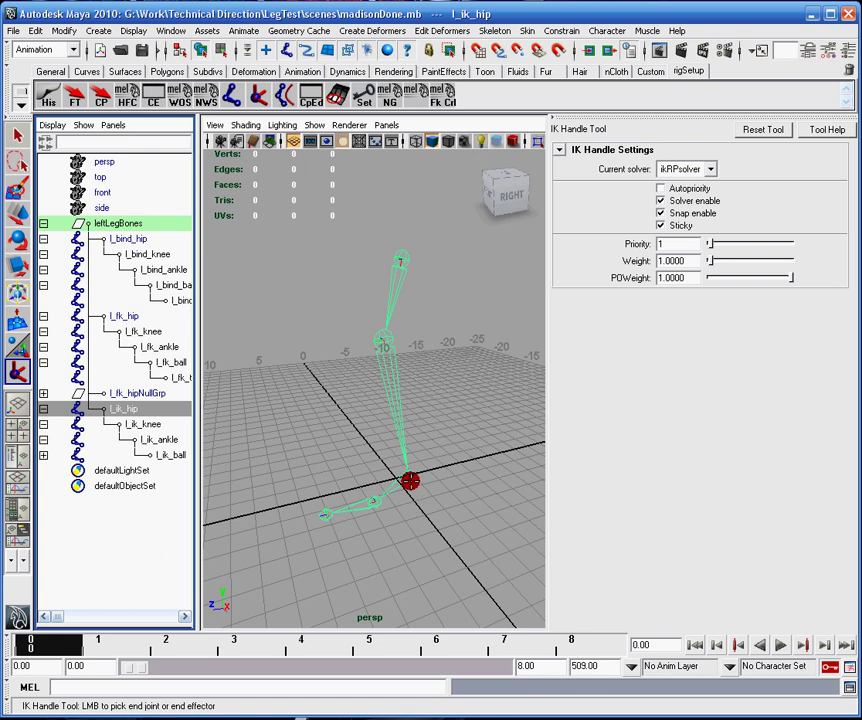
pyautogui.click(408, 478)
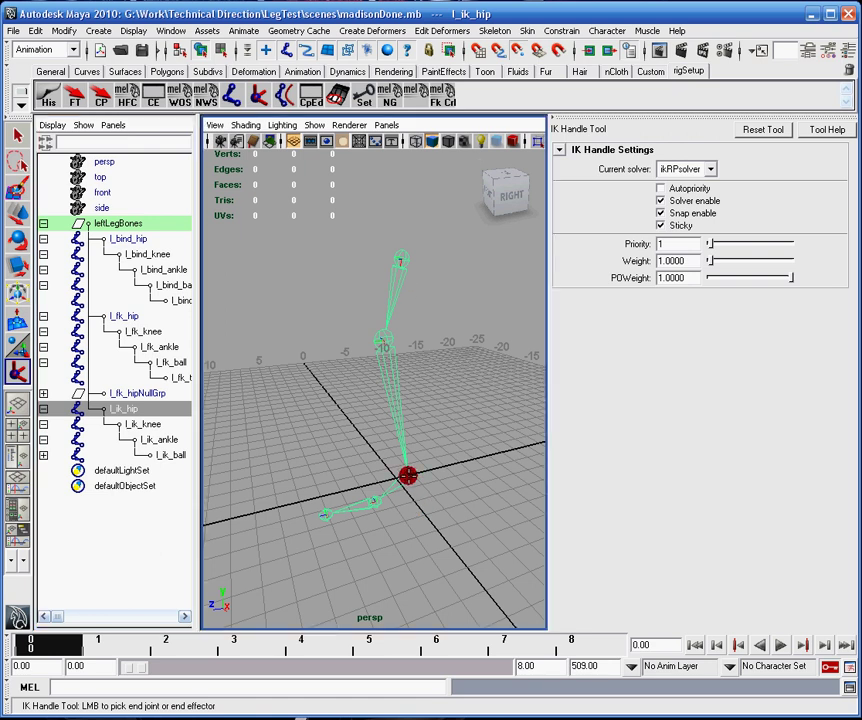
pyautogui.click(408, 476)
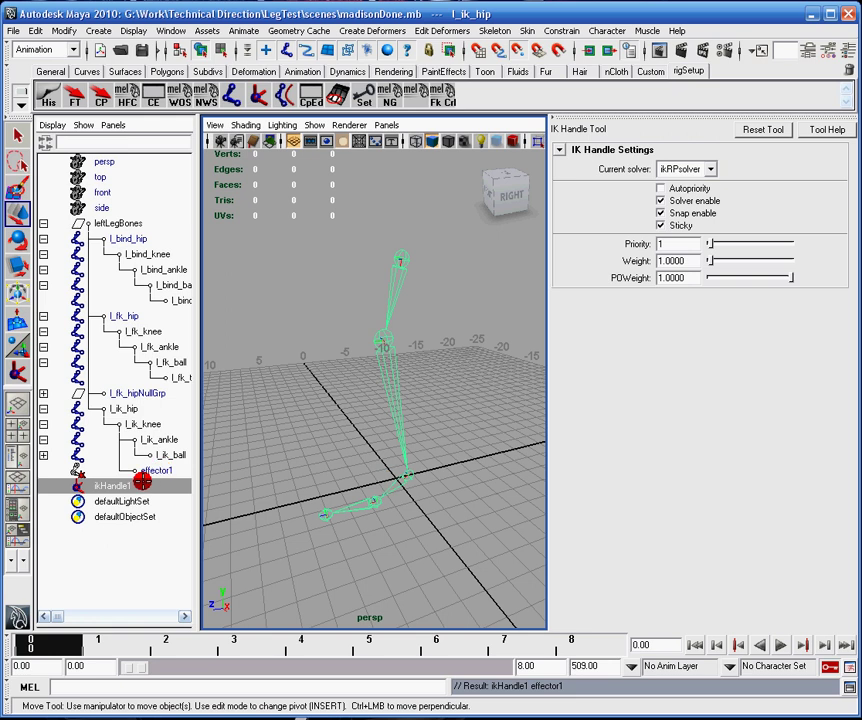
# - Rename ikHandle1 to hipHandle in the Outliner, then select effector1
pyautogui.click(142, 481)
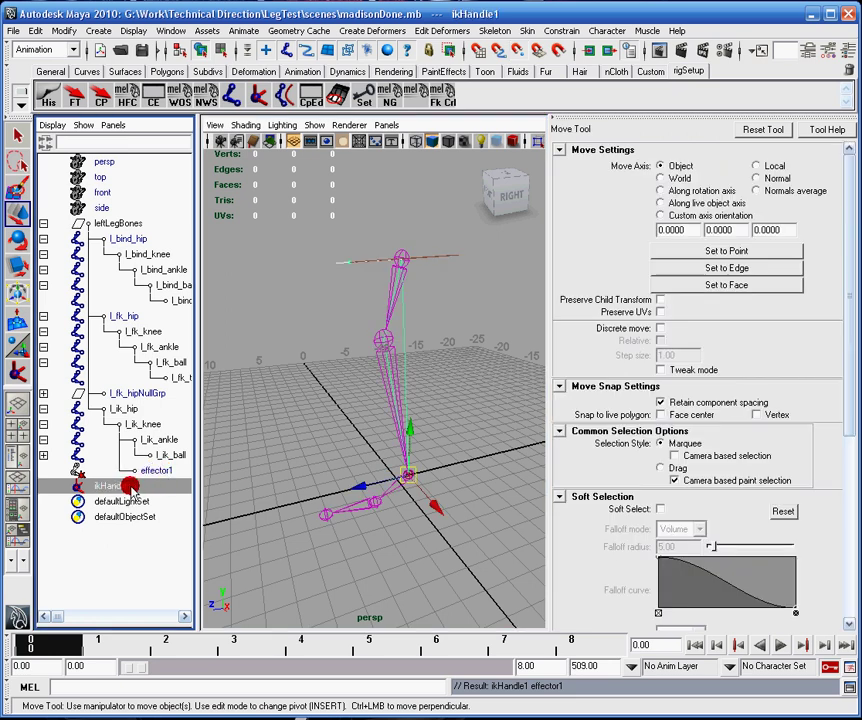
pyautogui.doubleClick(142, 483)
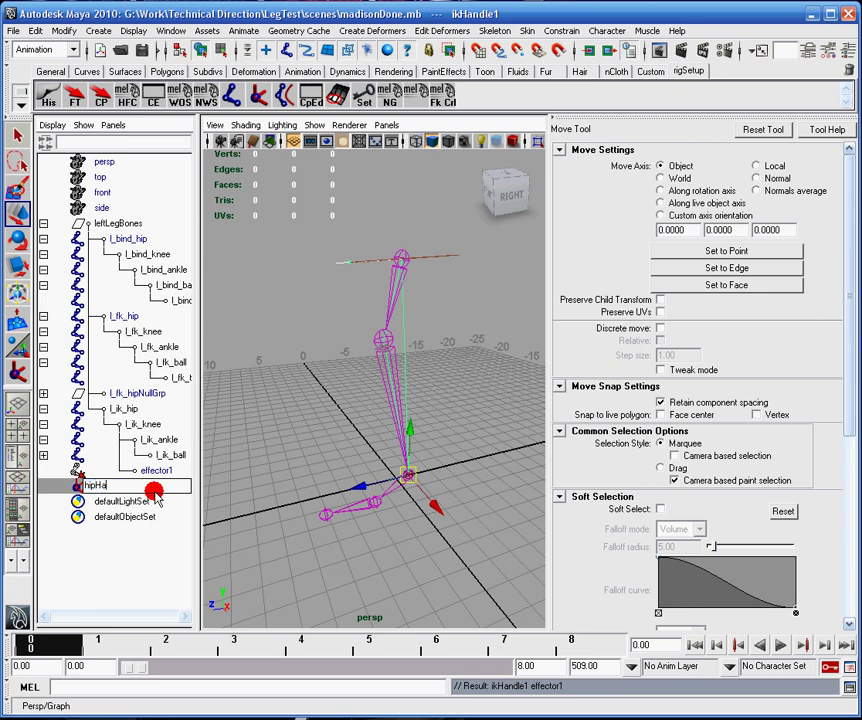
pyautogui.write('hipHandle')
pyautogui.press('Return')
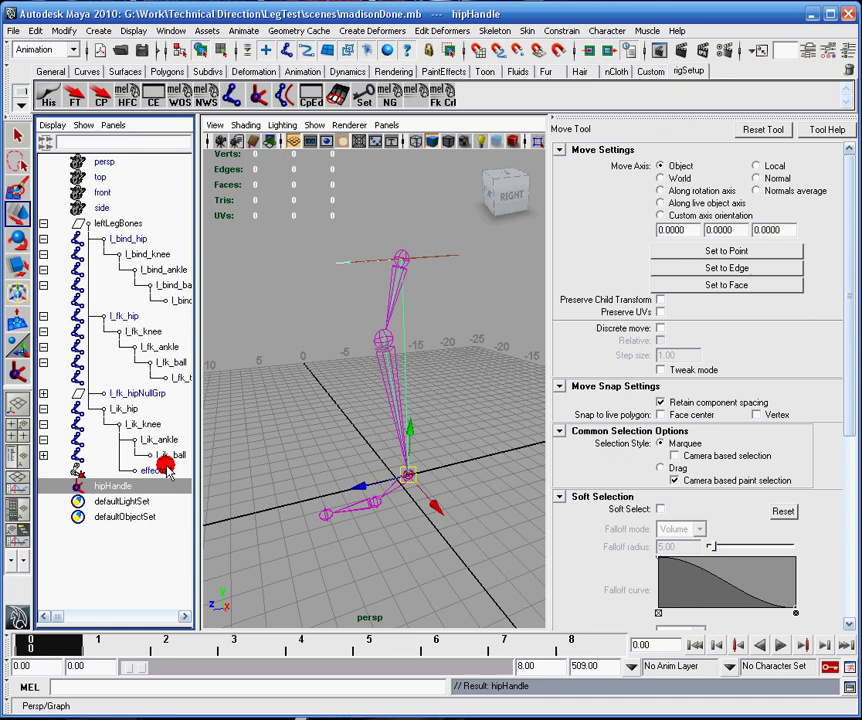
pyautogui.click(158, 470)
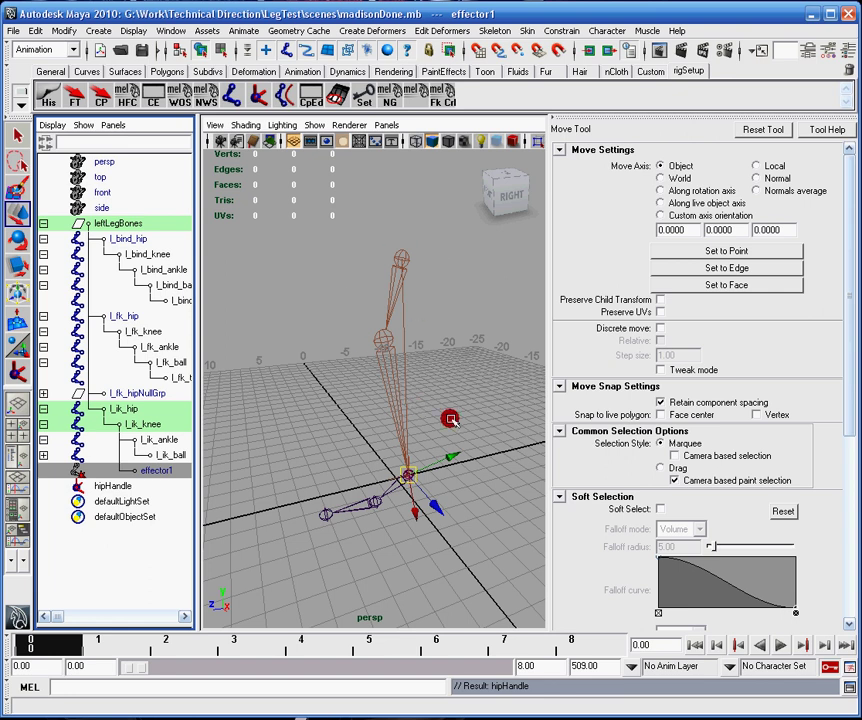
pyautogui.keyDown('alt'); pyautogui.moveTo(467, 404); pyautogui.dragTo(394, 400); pyautogui.keyUp('alt')
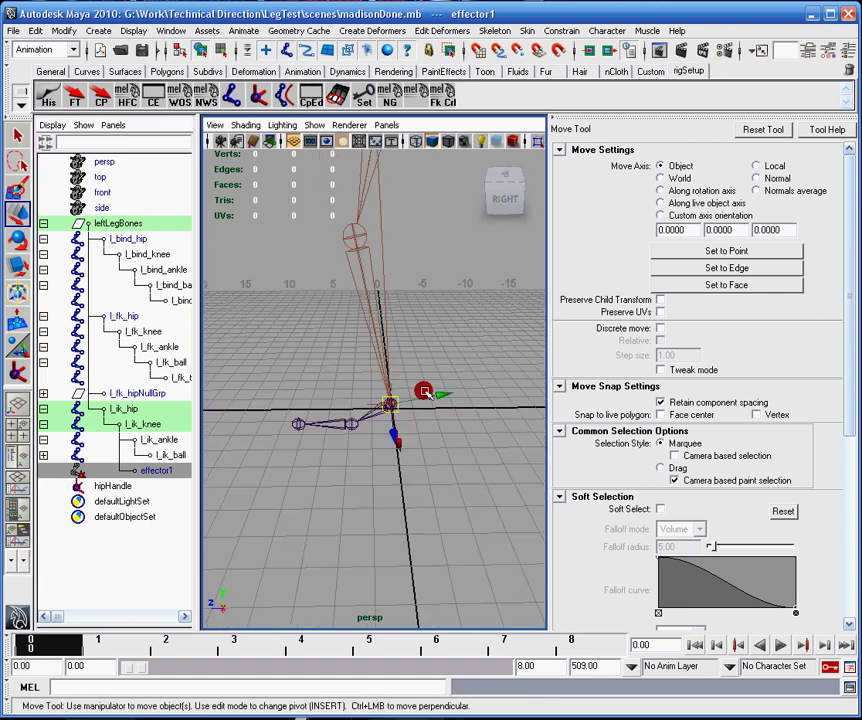
pyautogui.keyDown('alt'); pyautogui.moveTo(327, 258); pyautogui.dragTo(356, 449); pyautogui.keyUp('alt')
pyautogui.click(118, 485)
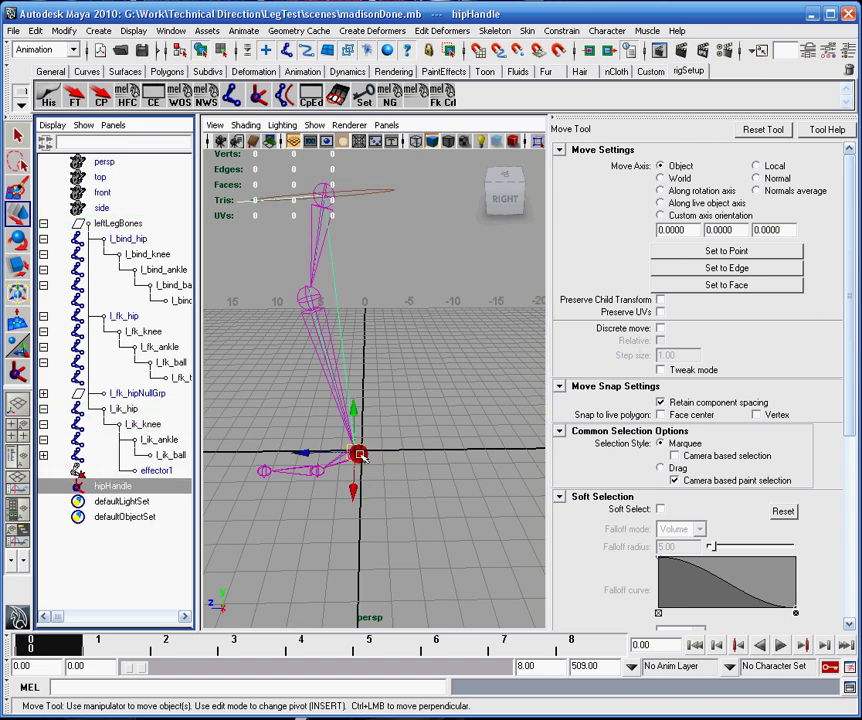
pyautogui.moveTo(360, 456)
pyautogui.mouseDown()
pyautogui.moveTo(437, 427)
pyautogui.moveTo(350, 304)
pyautogui.moveTo(311, 489)
pyautogui.moveTo(334, 395)
pyautogui.moveTo(351, 386)
pyautogui.moveTo(407, 415)
pyautogui.moveTo(418, 432)
pyautogui.moveTo(383, 469)
pyautogui.moveTo(291, 502)
pyautogui.moveTo(360, 460)
pyautogui.mouseUp()
pyautogui.keyDown('alt'); pyautogui.moveTo(360, 460); pyautogui.dragTo(382, 328); pyautogui.keyUp('alt')
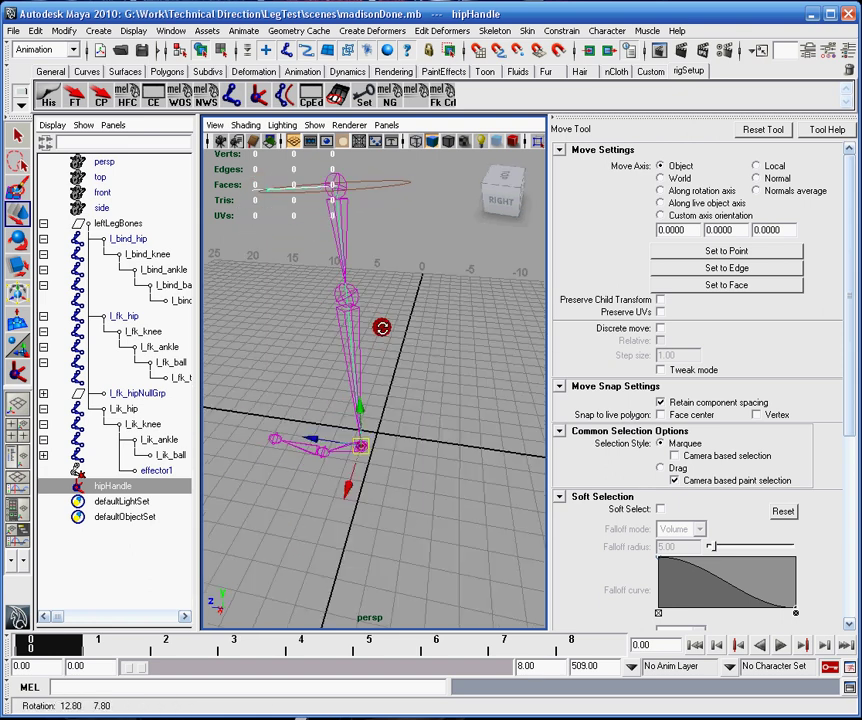
pyautogui.keyDown('alt'); pyautogui.moveTo(382, 328); pyautogui.dragTo(396, 271, button='right'); pyautogui.keyUp('alt')
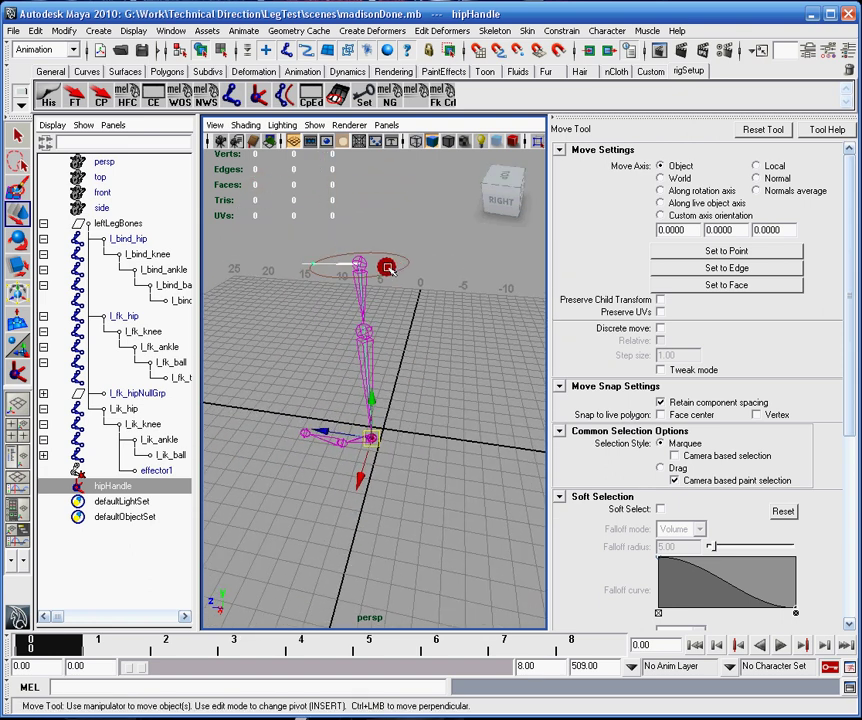
pyautogui.moveTo(370, 435)
pyautogui.mouseDown()
pyautogui.moveTo(379, 414)
pyautogui.moveTo(375, 462)
pyautogui.moveTo(396, 379)
pyautogui.moveTo(355, 420)
pyautogui.moveTo(357, 340)
pyautogui.moveTo(357, 428)
pyautogui.moveTo(366, 345)
pyautogui.moveTo(372, 417)
pyautogui.mouseUp()
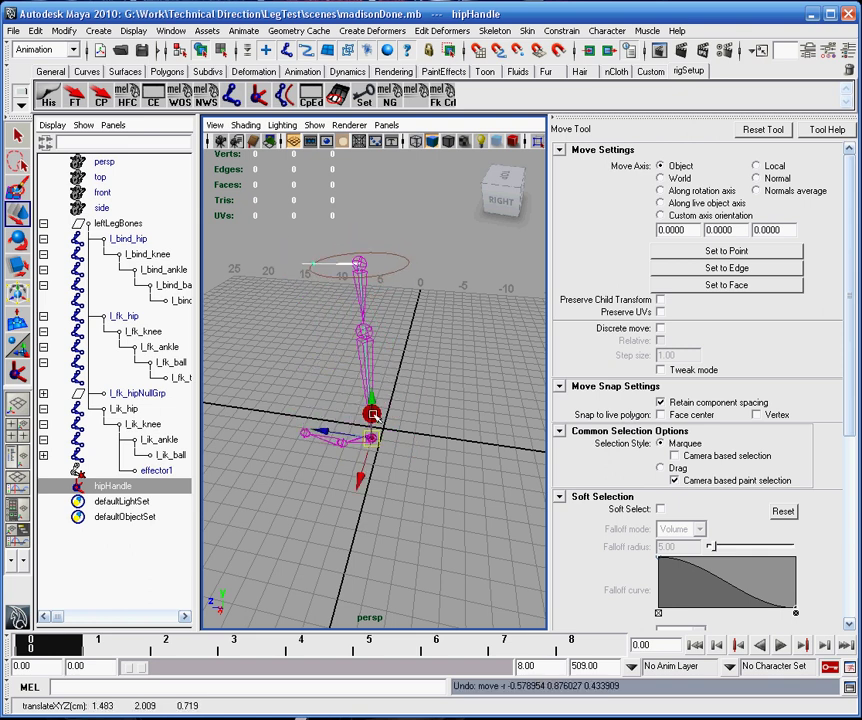
# - Show hipHandle's Channel Box and set its Translate X, Y and Z to 0
pyautogui.click(845, 48)
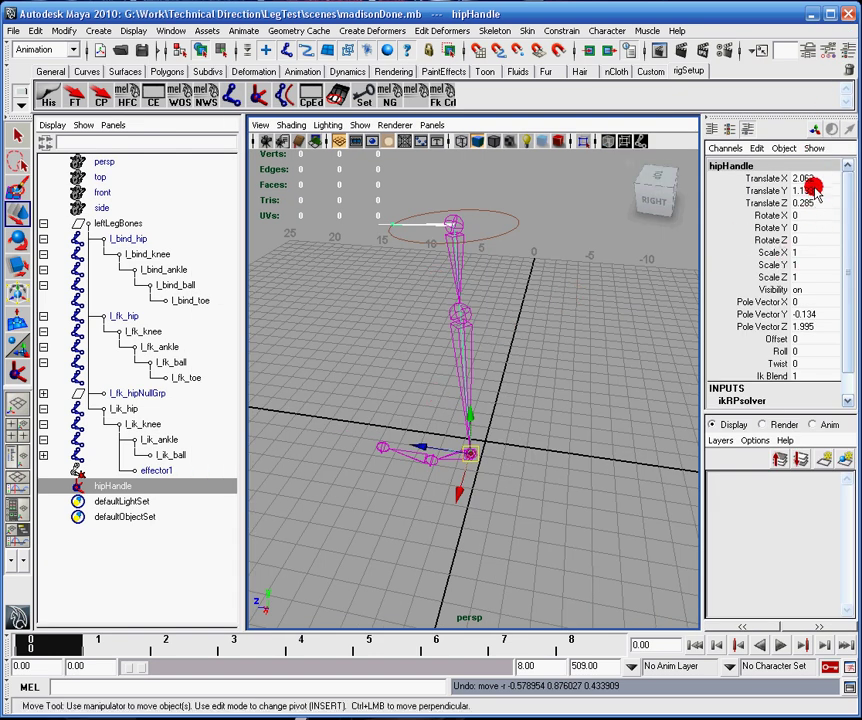
pyautogui.moveTo(814, 182); pyautogui.dragTo(780, 202)
pyautogui.write('0')
pyautogui.press('Return')
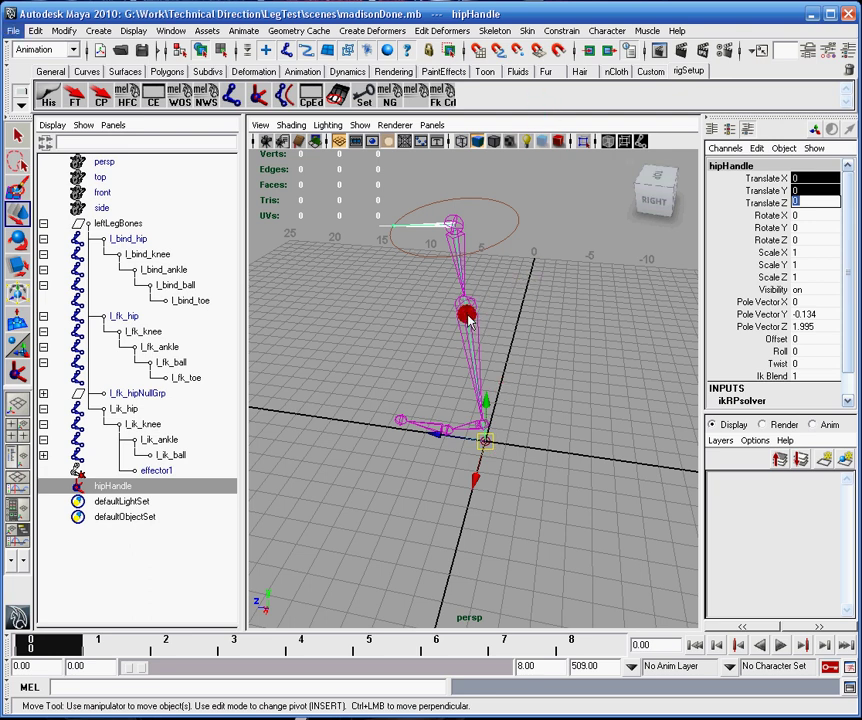
# - Test-move hipHandle to swing and raise the leg, undoing each move
pyautogui.keyDown('alt'); pyautogui.moveTo(460, 333); pyautogui.dragTo(564, 387); pyautogui.keyUp('alt')
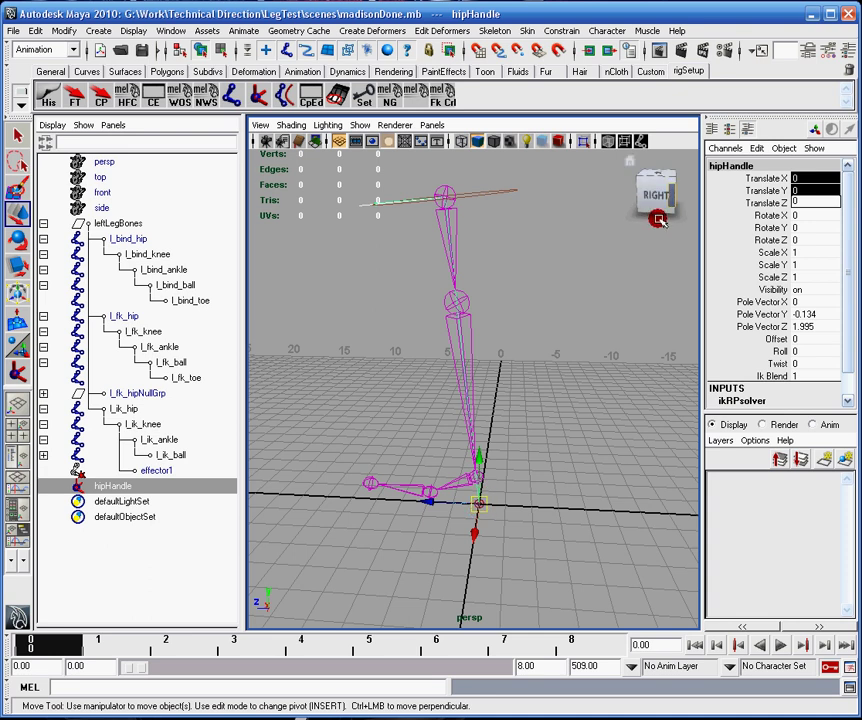
pyautogui.hotkey('ctrl', 'z')
pyautogui.hotkey('ctrl', 'z')
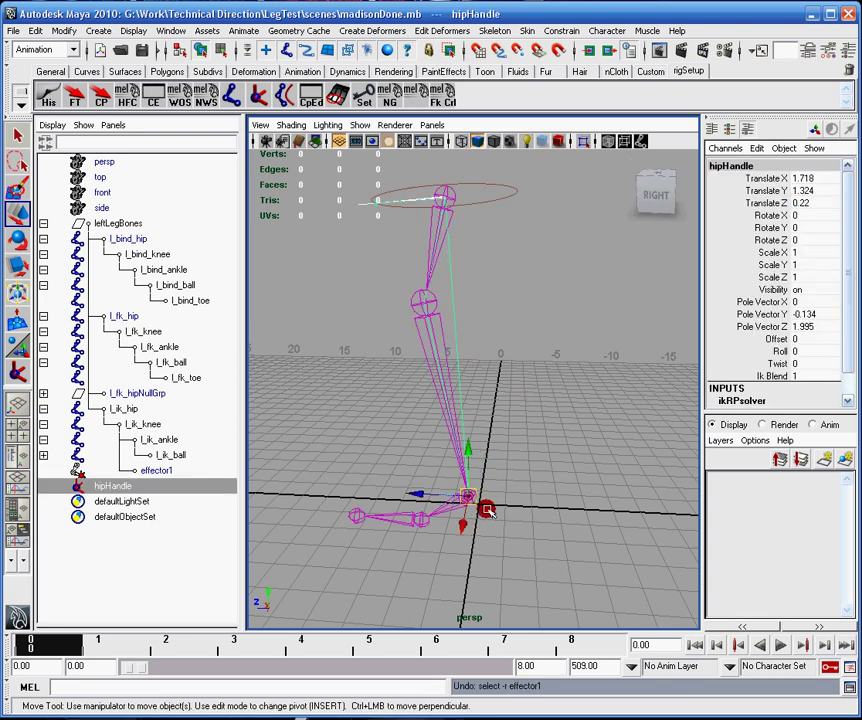
pyautogui.moveTo(469, 495); pyautogui.dragTo(481, 440)
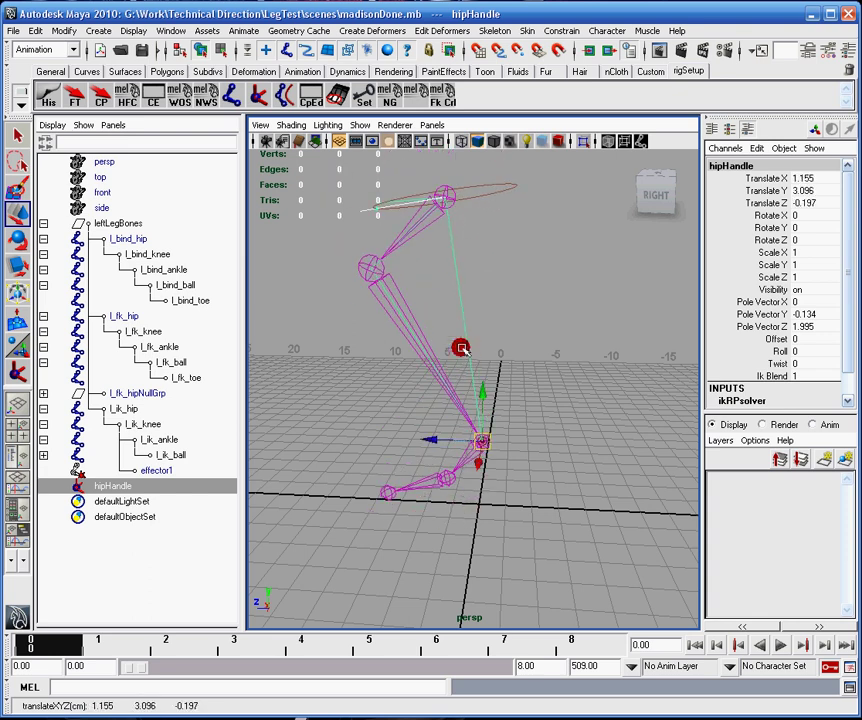
pyautogui.scroll(-1, 493, 369)
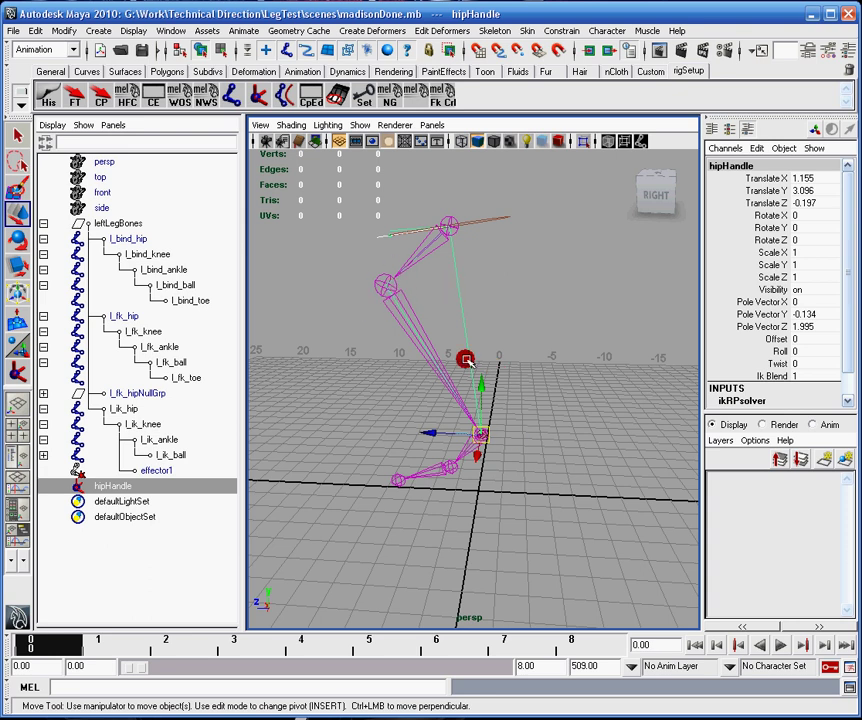
pyautogui.hotkey('ctrl', 'z')
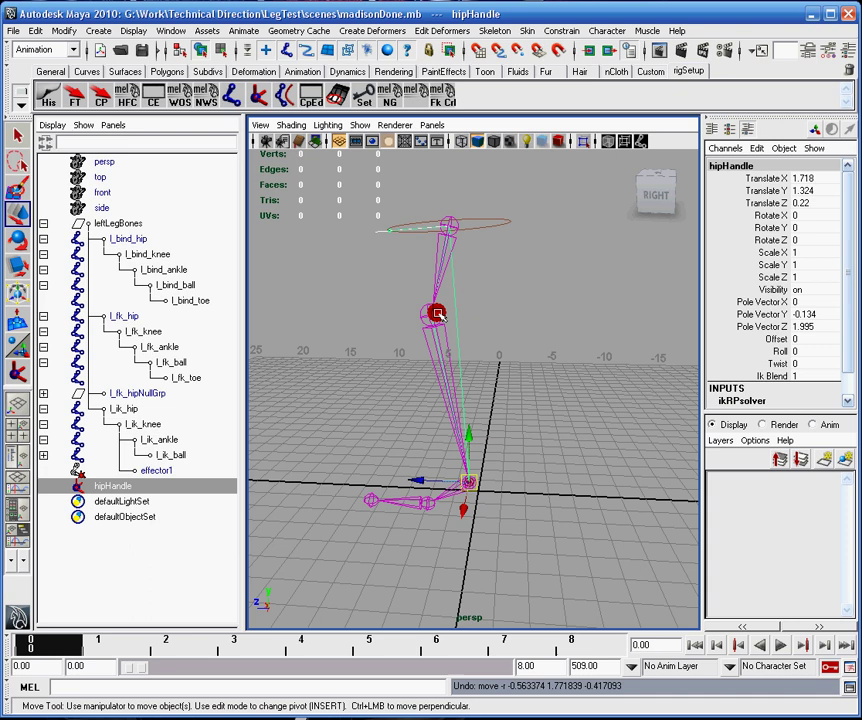
pyautogui.moveTo(472, 481); pyautogui.dragTo(495, 345)
pyautogui.hotkey('ctrl', 'z')
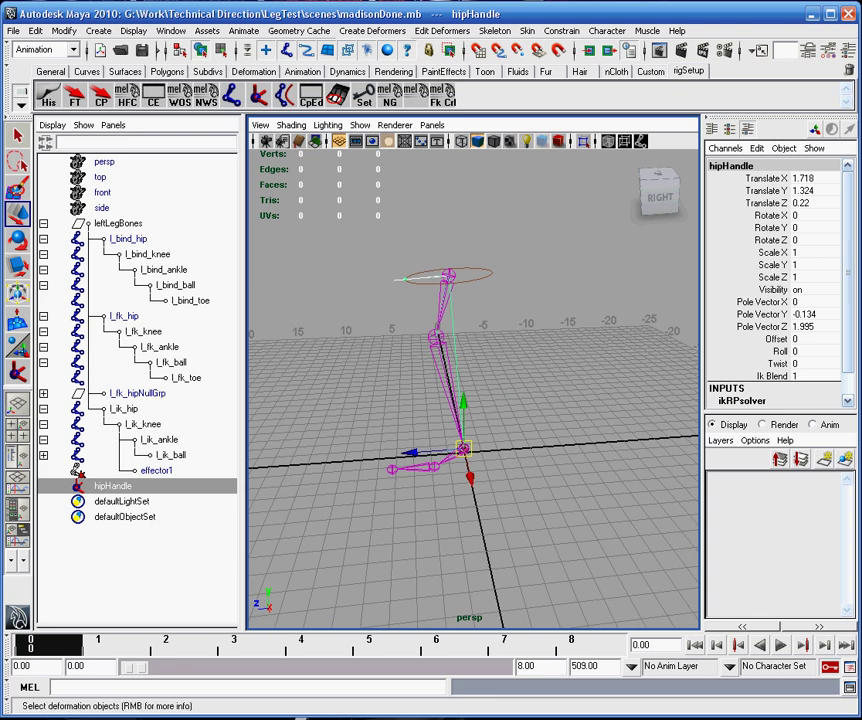
# - Test hipHandle's Twist and Roll interactively, undoing the twist back to 0
pyautogui.click(785, 363)
pyautogui.moveTo(528, 360); pyautogui.dragTo(546, 360, button='middle')
pyautogui.hotkey('ctrl', 'z')
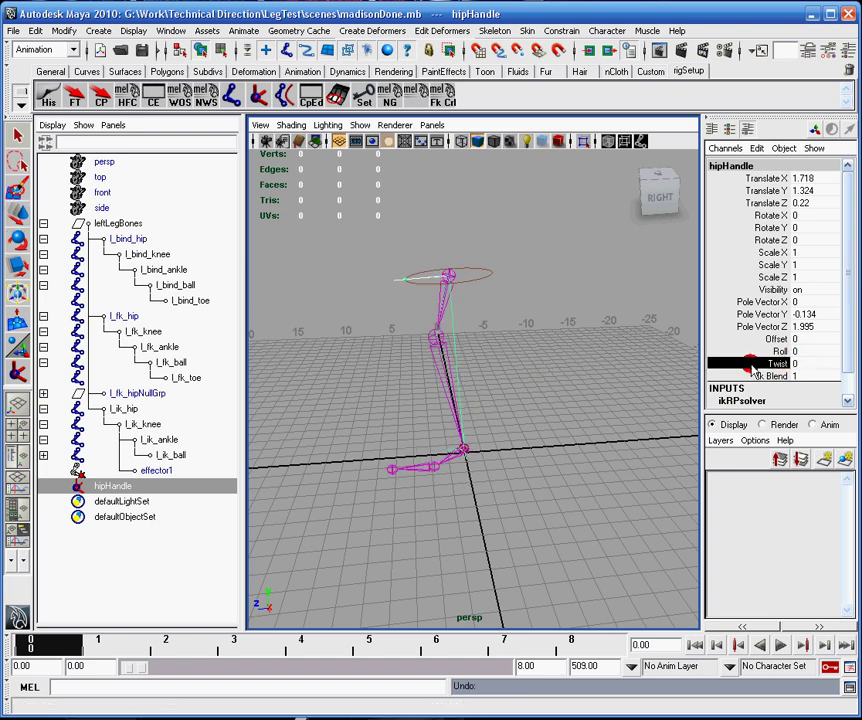
pyautogui.click(772, 351)
pyautogui.moveTo(660, 368); pyautogui.dragTo(452, 268, button='middle')
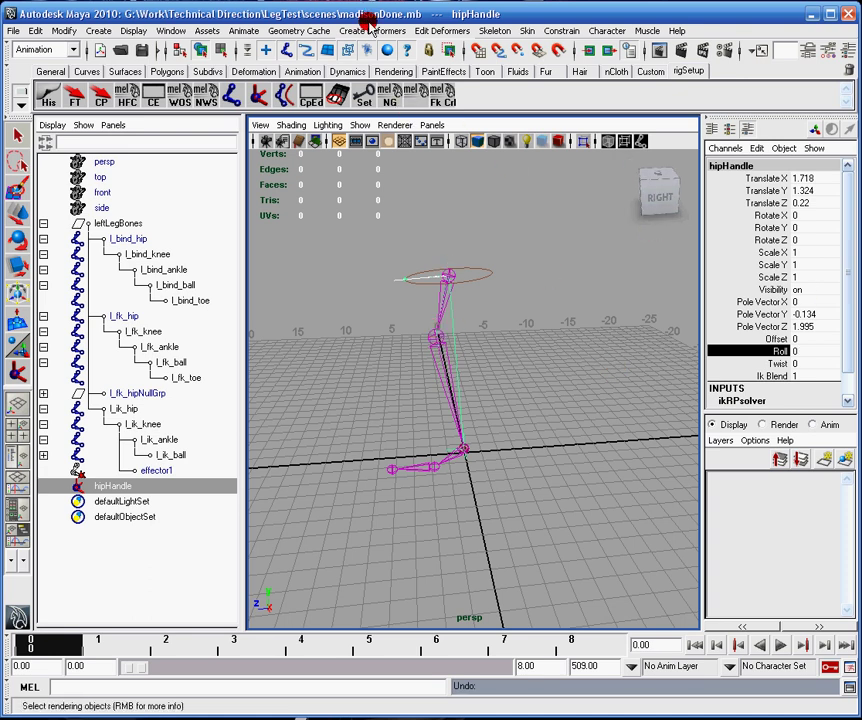
# - Activate the IK Handle Tool with the single-chain ikSCsolver
pyautogui.click(494, 30)
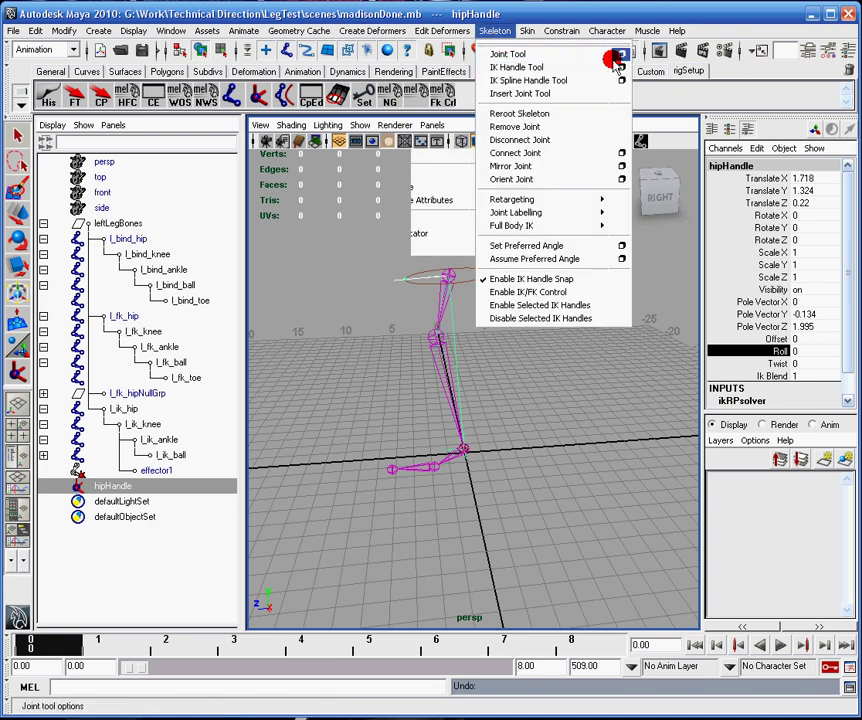
pyautogui.click(621, 70)
pyautogui.click(494, 30)
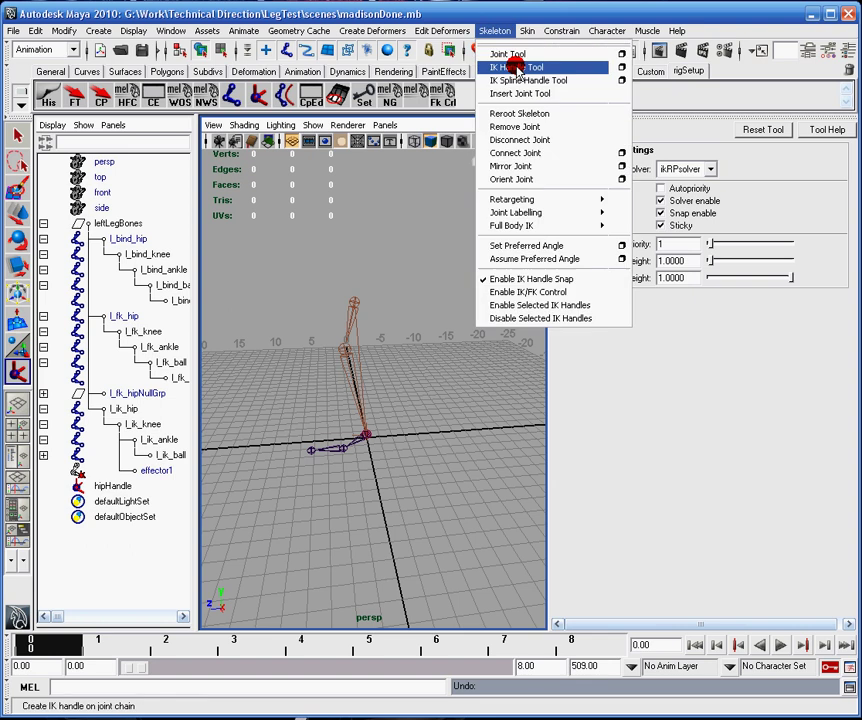
pyautogui.click(650, 28)
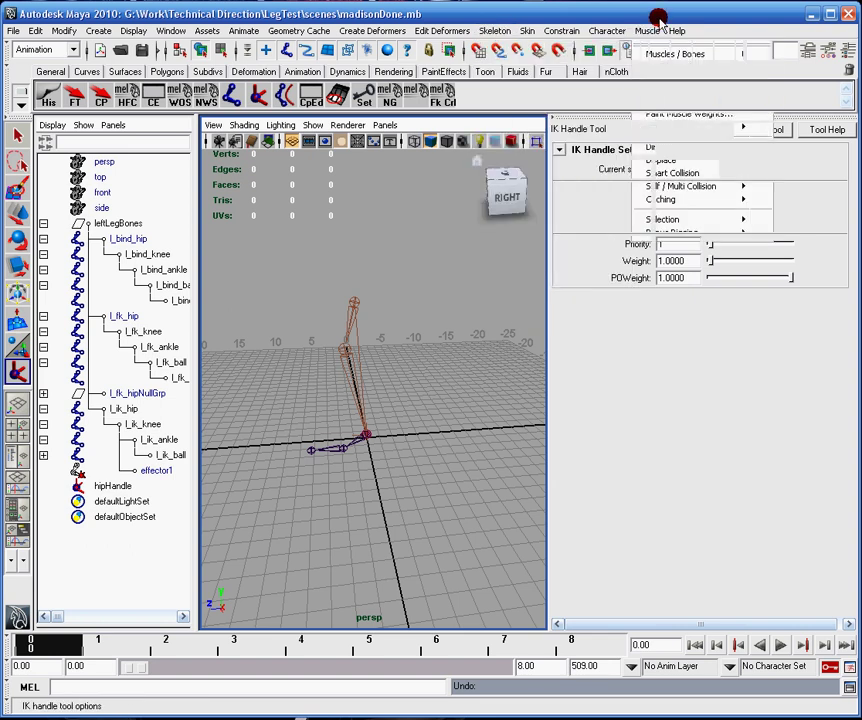
pyautogui.click(709, 170)
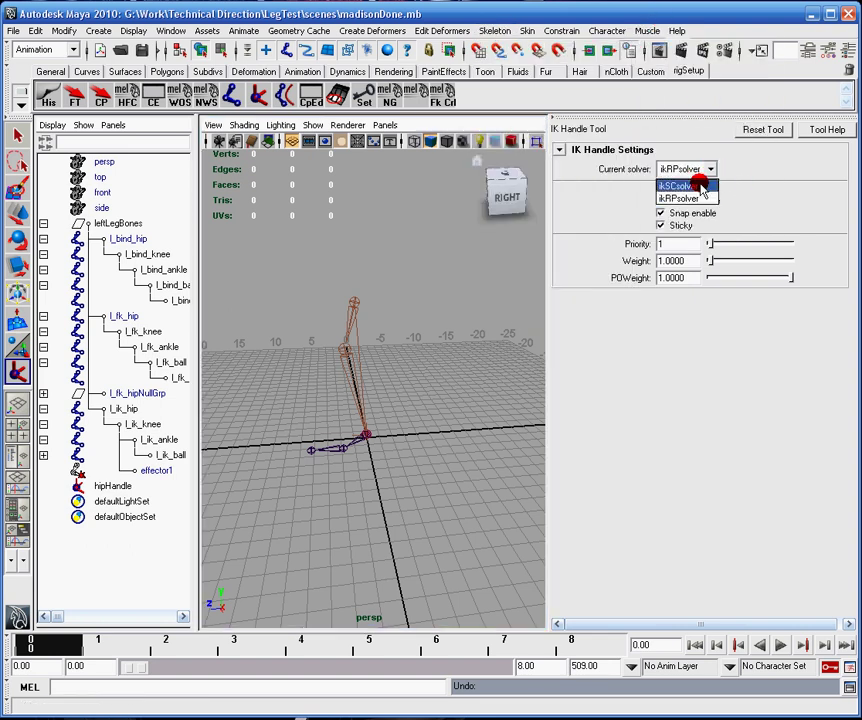
pyautogui.click(701, 187)
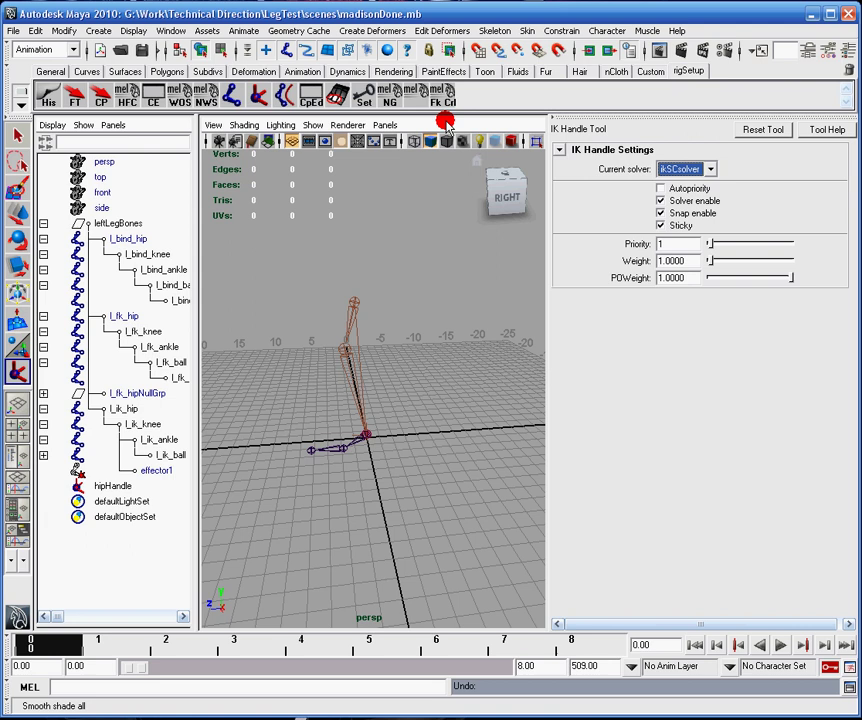
# - Zoom to the foot and create ikHandle1 from l_ik_ankle to l_ik_ball
pyautogui.press('space')
pyautogui.keyDown('alt'); pyautogui.moveTo(456, 285); pyautogui.dragTo(400, 448, button='right'); pyautogui.keyUp('alt')
pyautogui.keyDown('alt'); pyautogui.moveTo(400, 448); pyautogui.dragTo(427, 427, button='middle'); pyautogui.keyUp('alt')
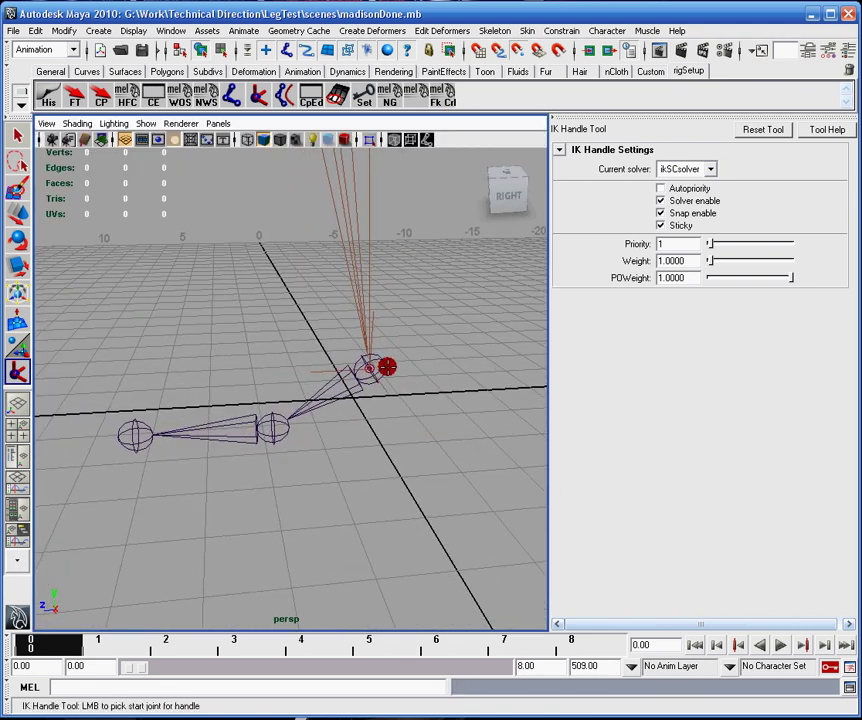
pyautogui.click(369, 367)
pyautogui.click(367, 367)
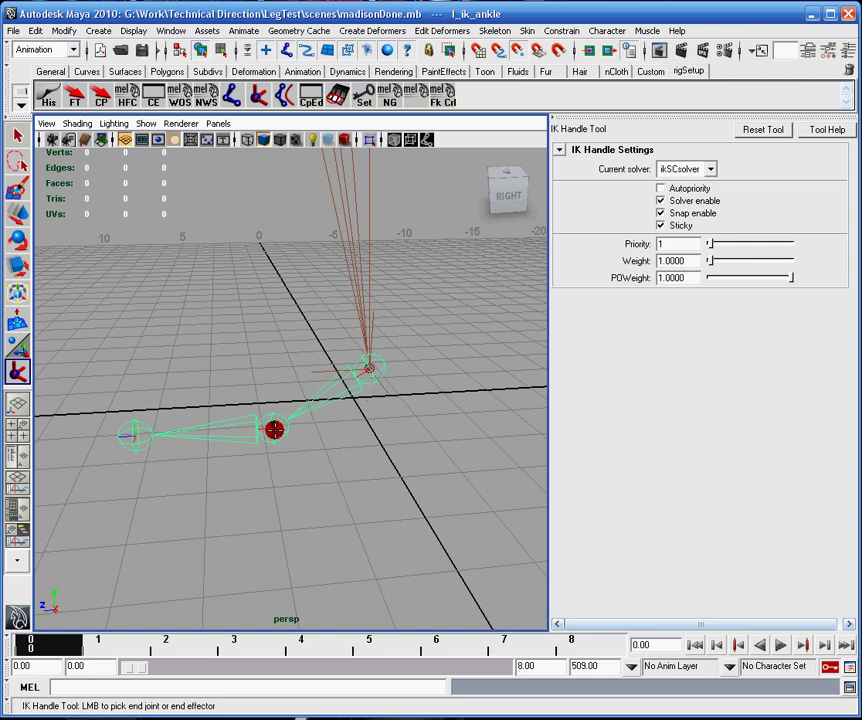
pyautogui.click(274, 430)
pyautogui.press('w')
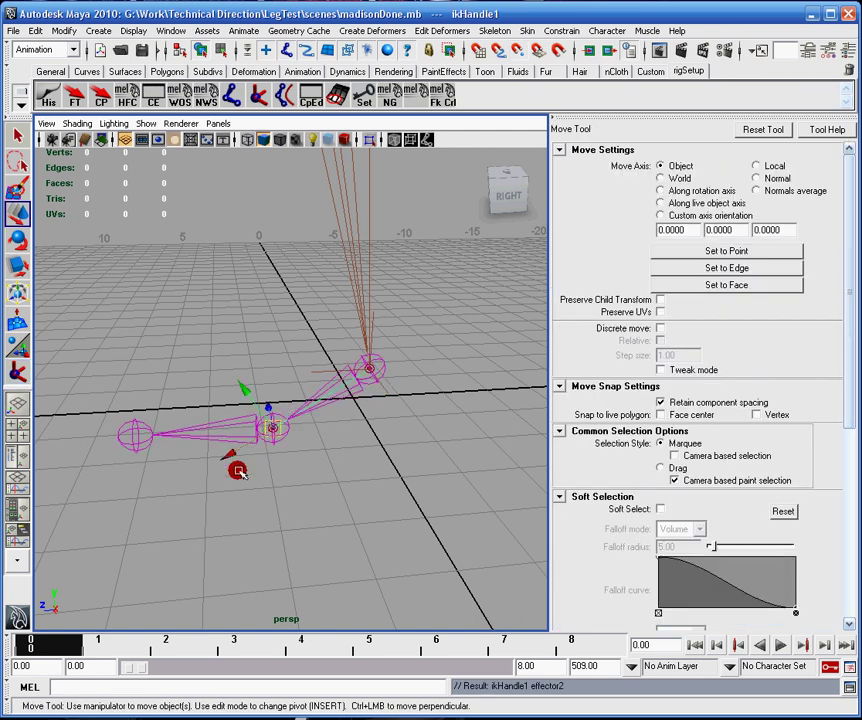
# - Create ikHandle2 with the single-chain solver from l_ik_ball to the toe joint
pyautogui.click(383, 31)
pyautogui.moveTo(443, 31)
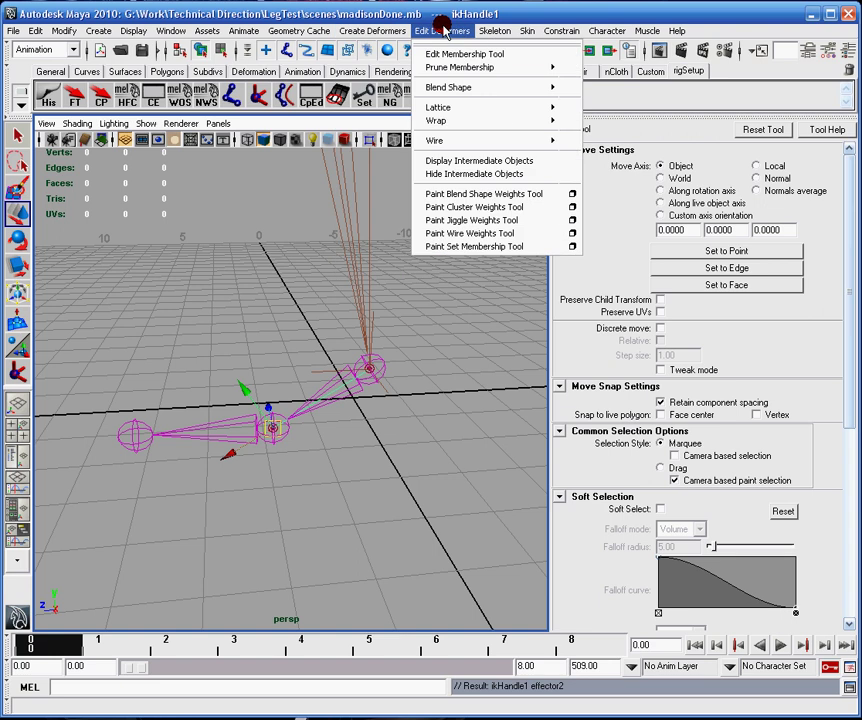
pyautogui.moveTo(496, 31)
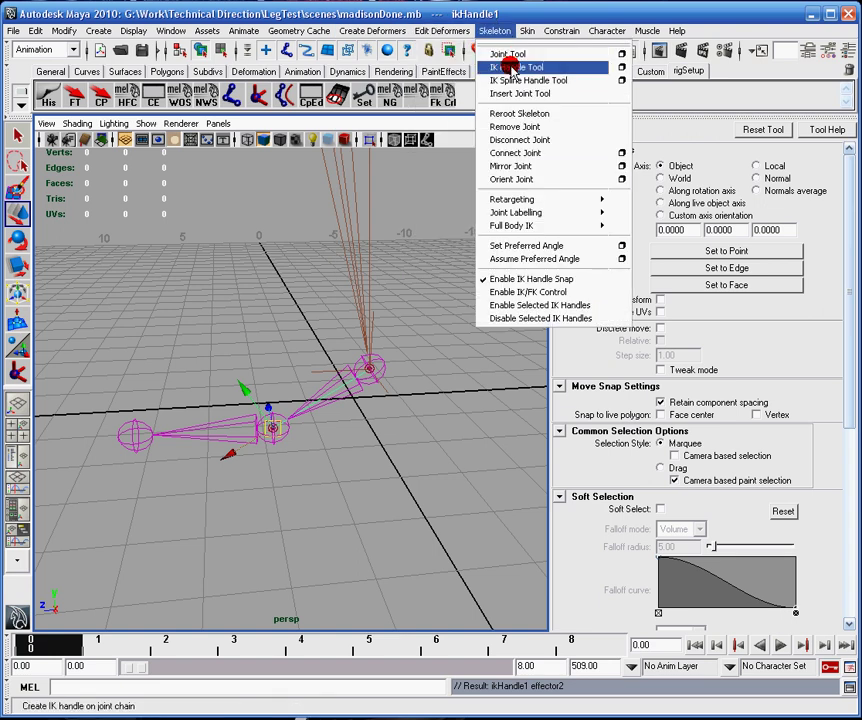
pyautogui.click(510, 66)
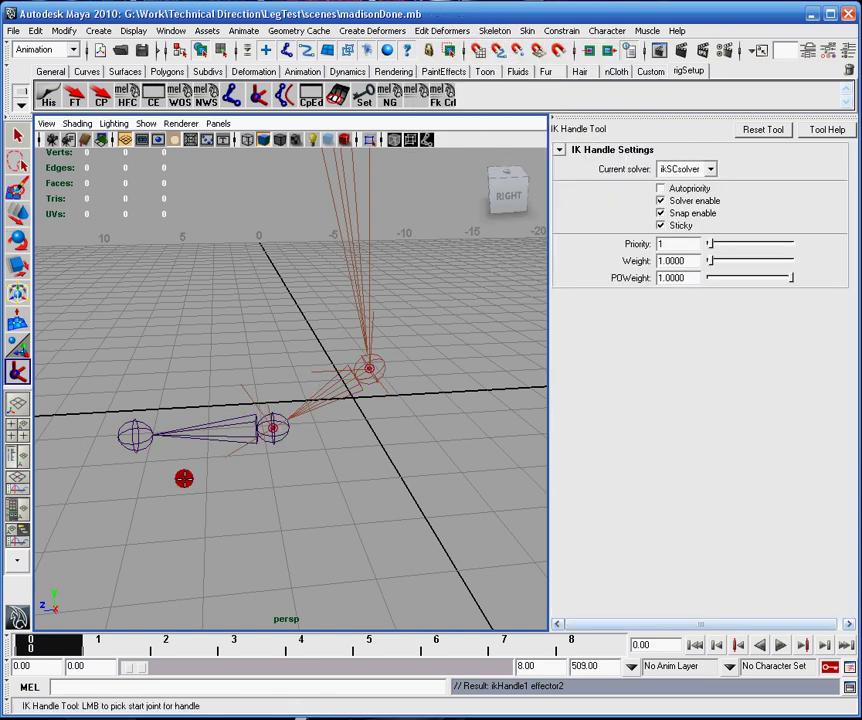
pyautogui.click(281, 431)
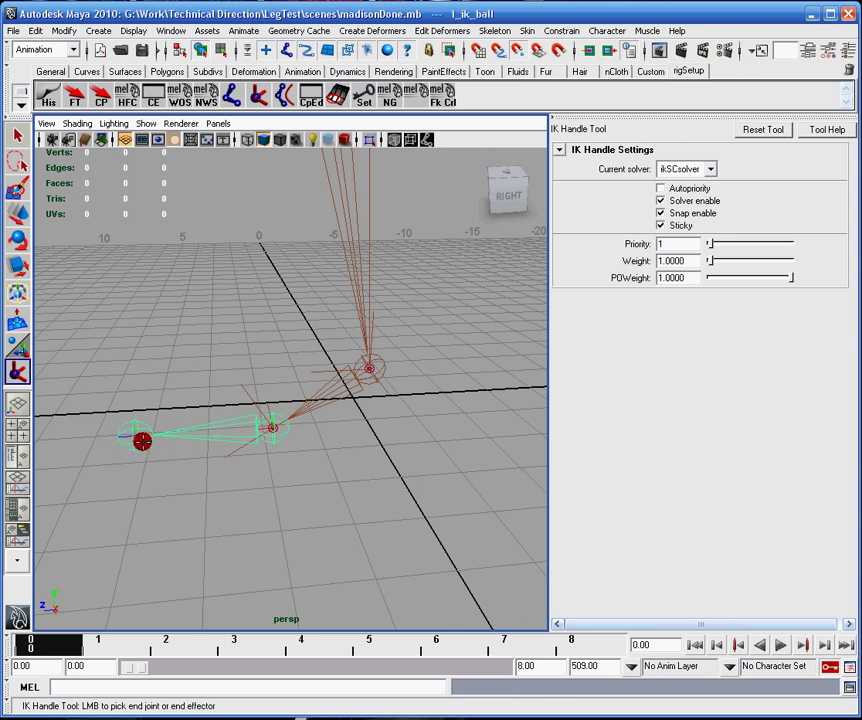
pyautogui.click(142, 441)
# - Zoom out over the whole leg and dock the Outliner beside the view
pyautogui.keyDown('alt'); pyautogui.moveTo(246, 427); pyautogui.dragTo(258, 390, button='right'); pyautogui.keyUp('alt')
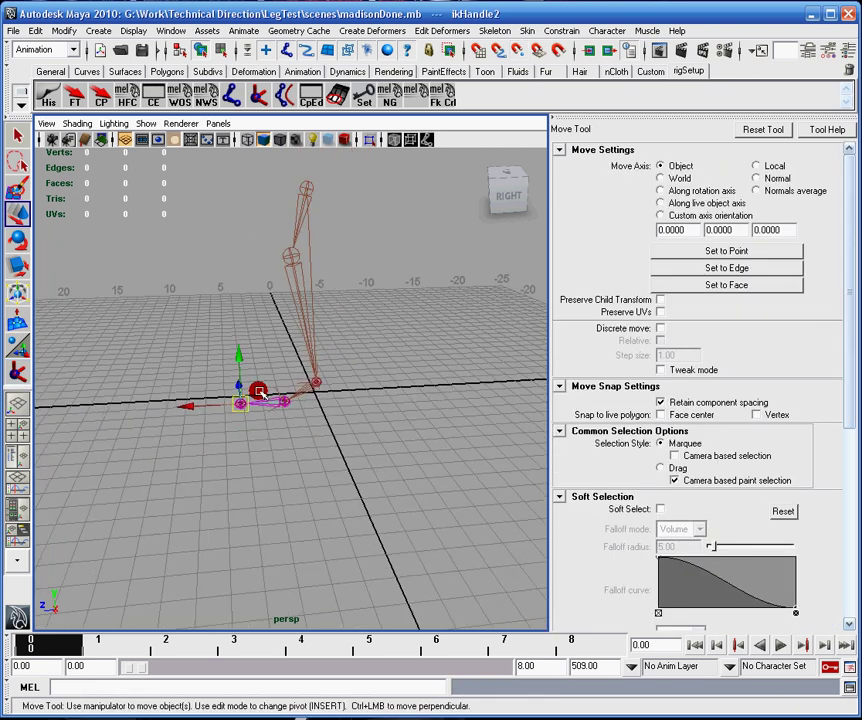
pyautogui.keyDown('alt'); pyautogui.moveTo(258, 437); pyautogui.dragTo(248, 418); pyautogui.keyUp('alt')
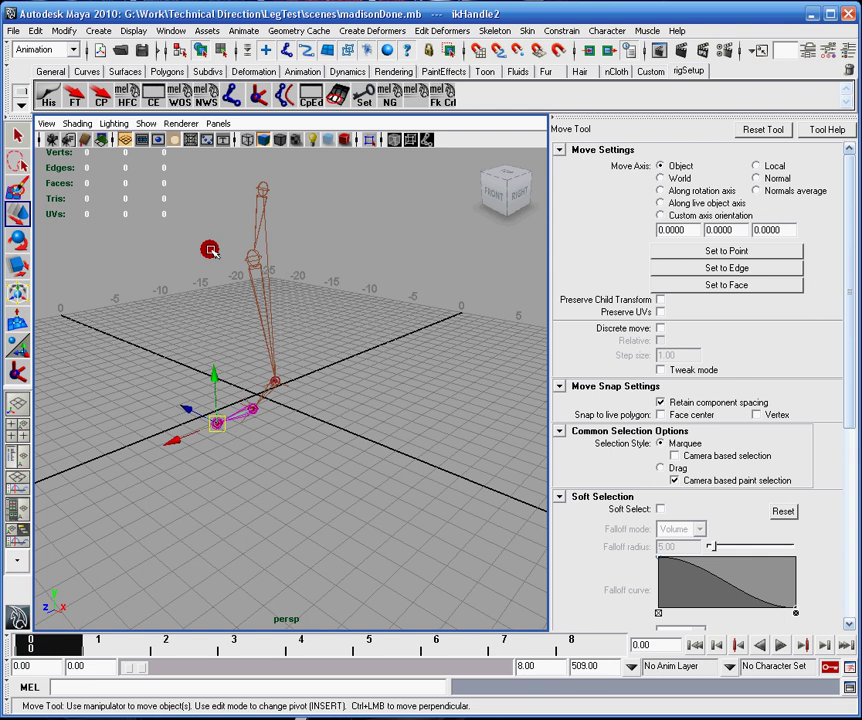
pyautogui.click(17, 455)
# - In the Outliner, rename ikHandle1 to ballHandle and ikHandle2 to toeHandle
pyautogui.click(137, 516)
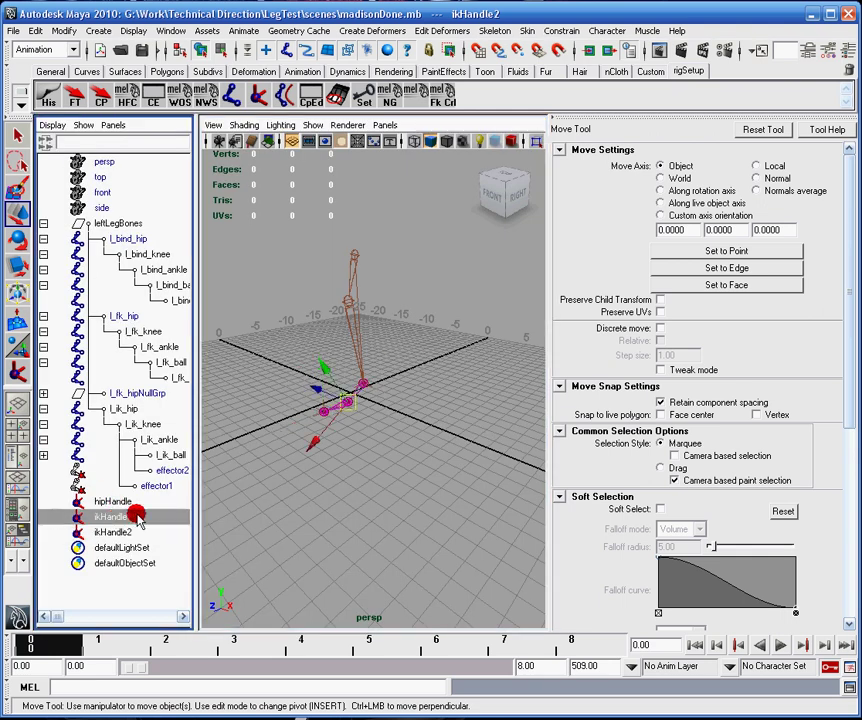
pyautogui.doubleClick(137, 516)
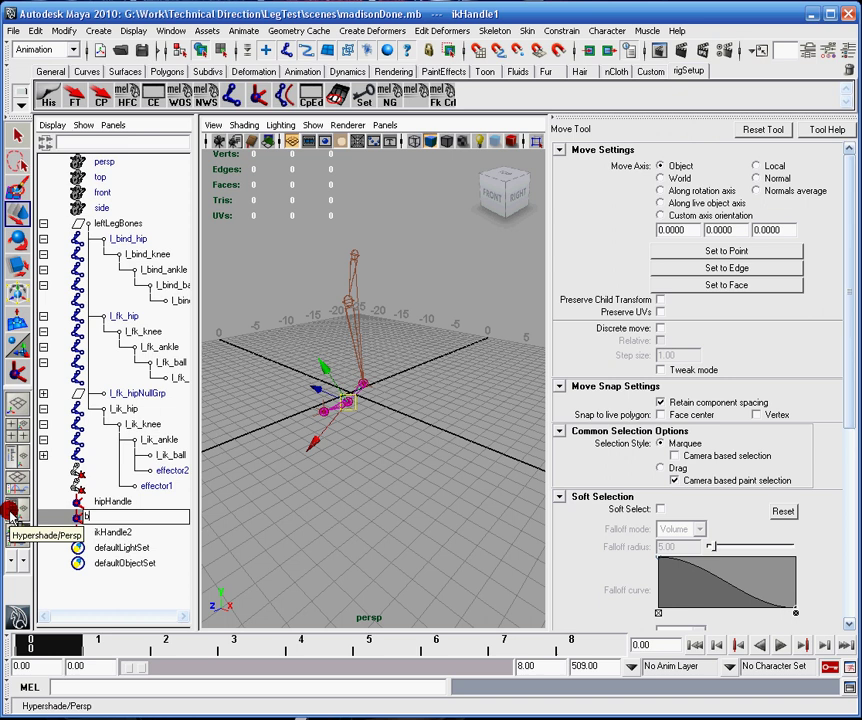
pyautogui.write('ballHandle')
pyautogui.press('Return')
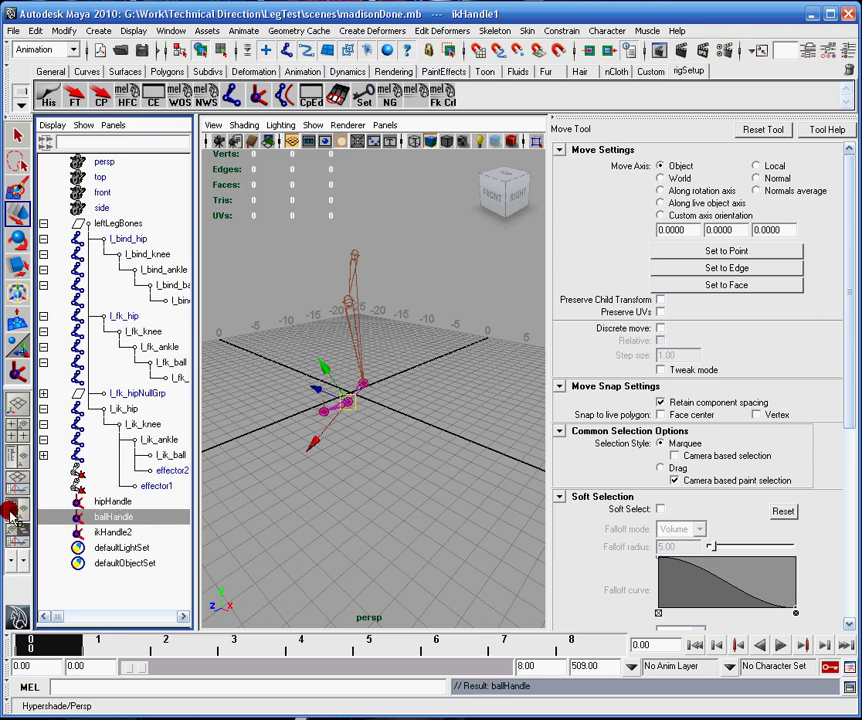
pyautogui.doubleClick(120, 532)
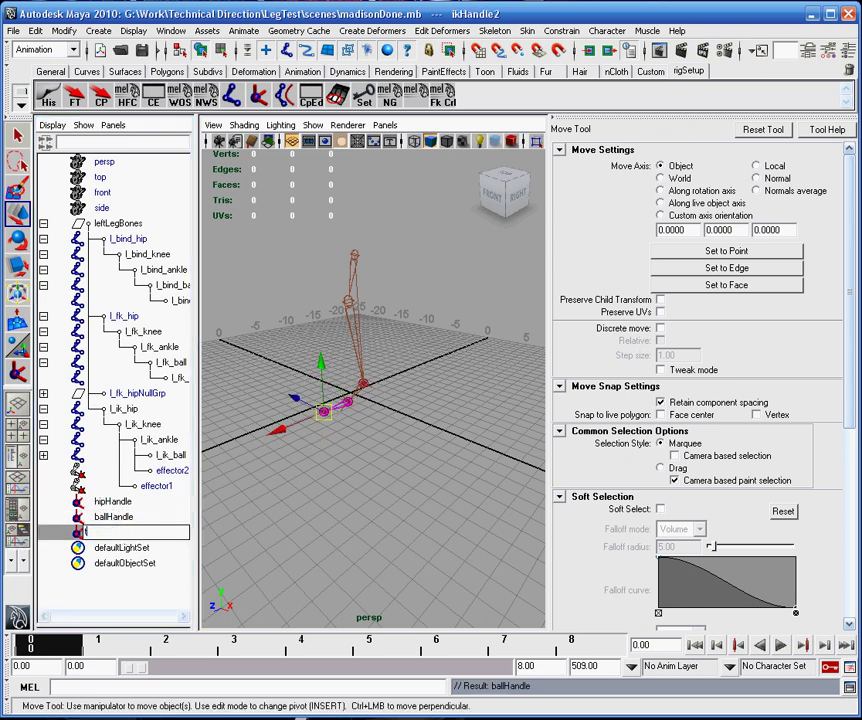
pyautogui.write('toeHandle')
pyautogui.press('Return')
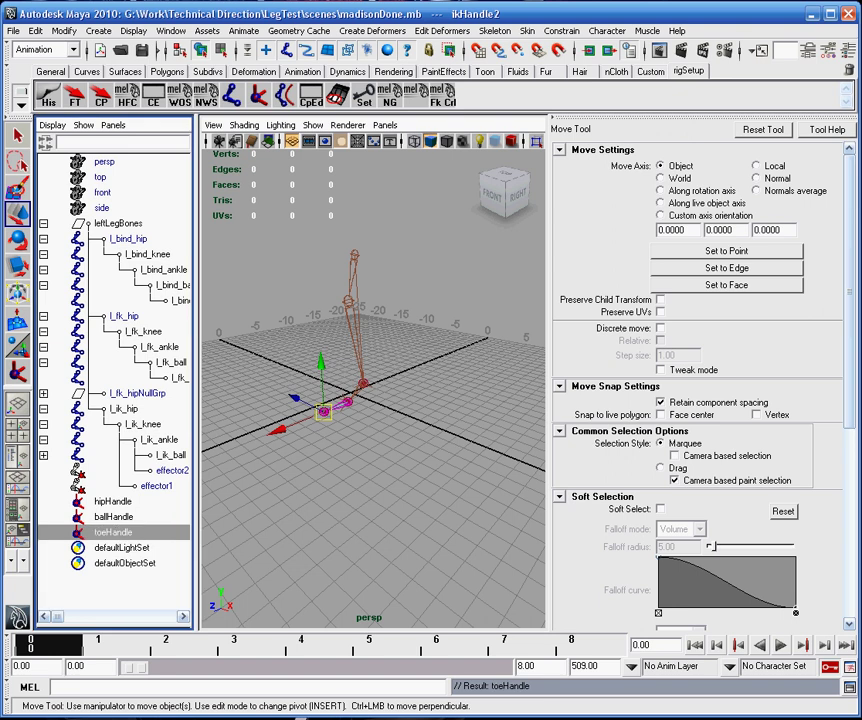
# - Duplicate the l_ik_ankle joint chain to create l_ik_ankle1
pyautogui.keyDown('alt'); pyautogui.moveTo(400, 401); pyautogui.dragTo(447, 464); pyautogui.keyUp('alt')
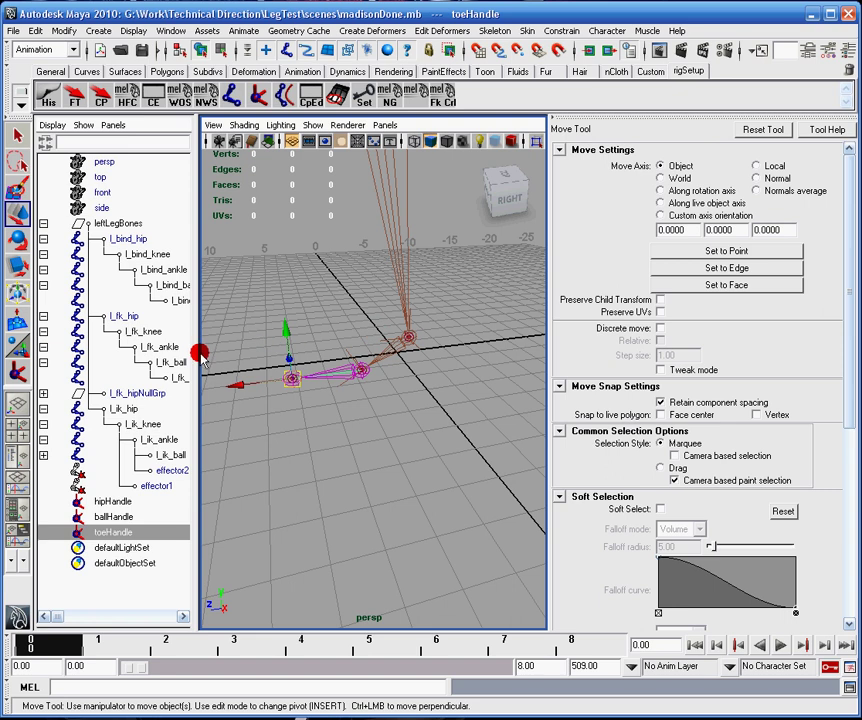
pyautogui.moveTo(198, 352)
pyautogui.mouseDown()
pyautogui.moveTo(214, 352)
pyautogui.moveTo(206, 350)
pyautogui.mouseUp()
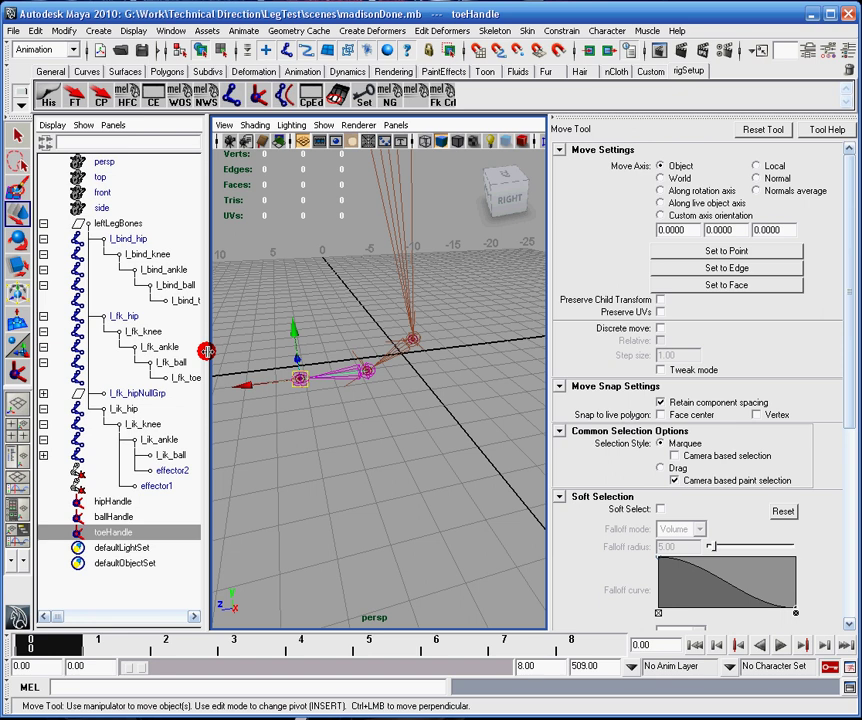
pyautogui.click(162, 439)
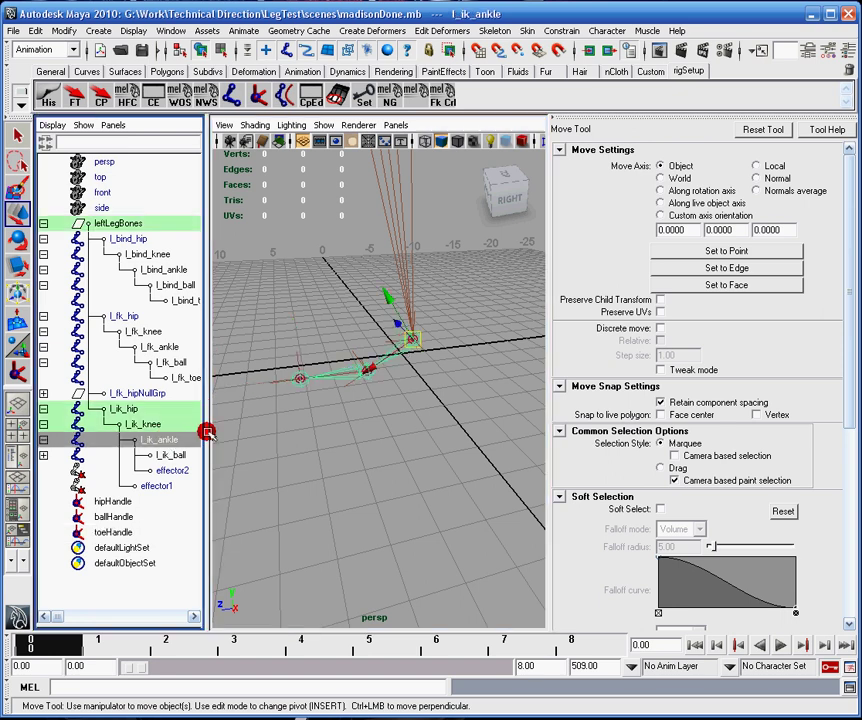
pyautogui.hotkey('ctrl', 'd')
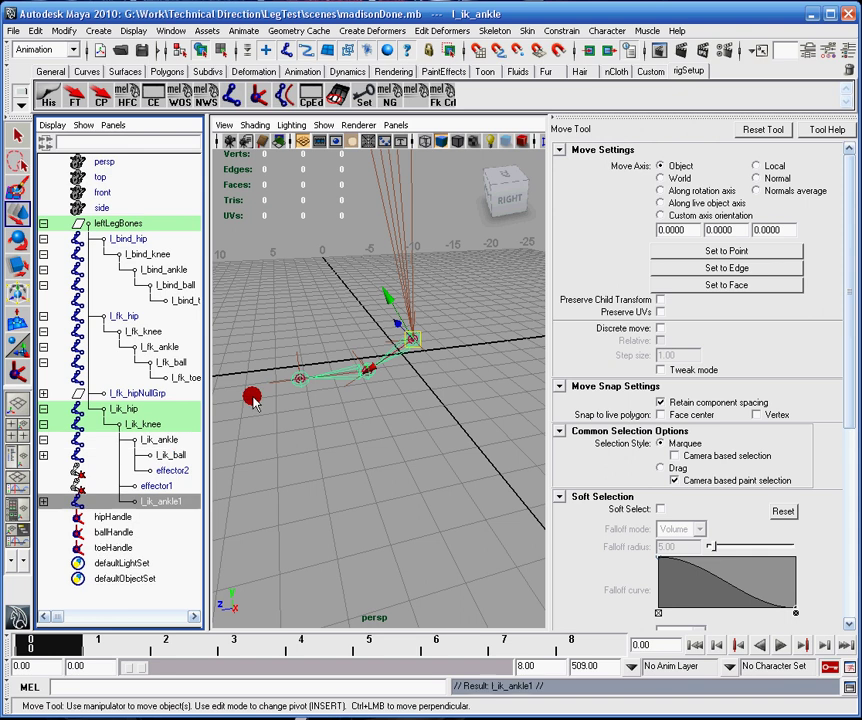
# - Delete the copied effector3 from the duplicated ankle chain
pyautogui.click(44, 502)
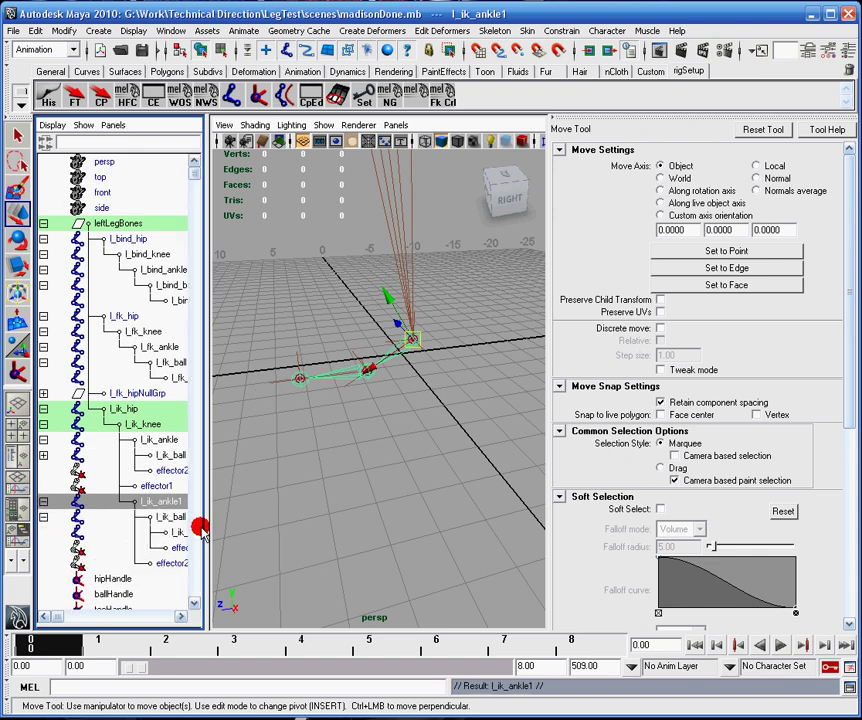
pyautogui.moveTo(210, 503); pyautogui.dragTo(237, 503)
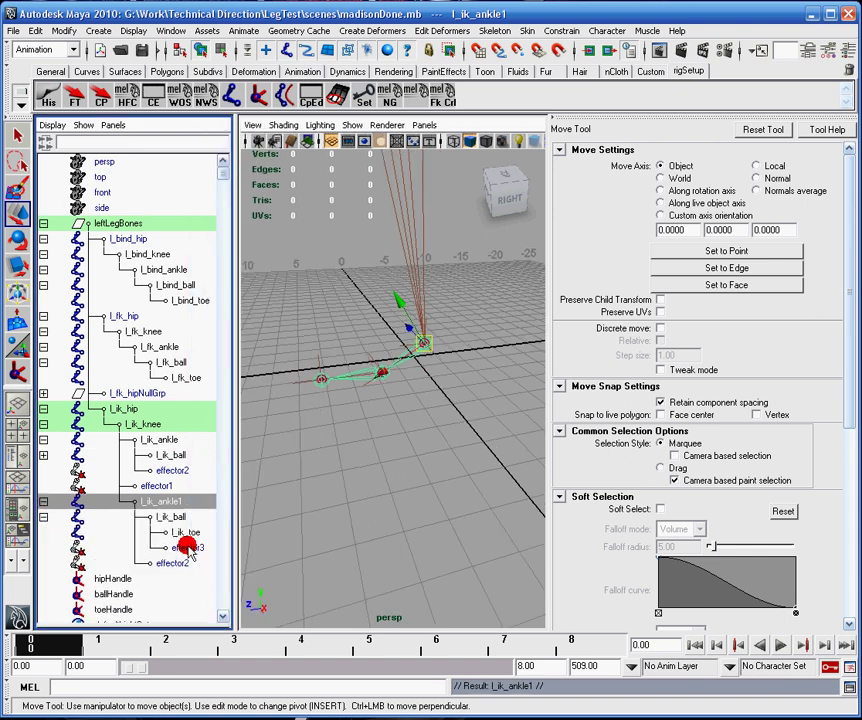
pyautogui.click(187, 547)
pyautogui.moveTo(158, 510); pyautogui.dragTo(178, 548, button='middle')
pyautogui.press('Delete')
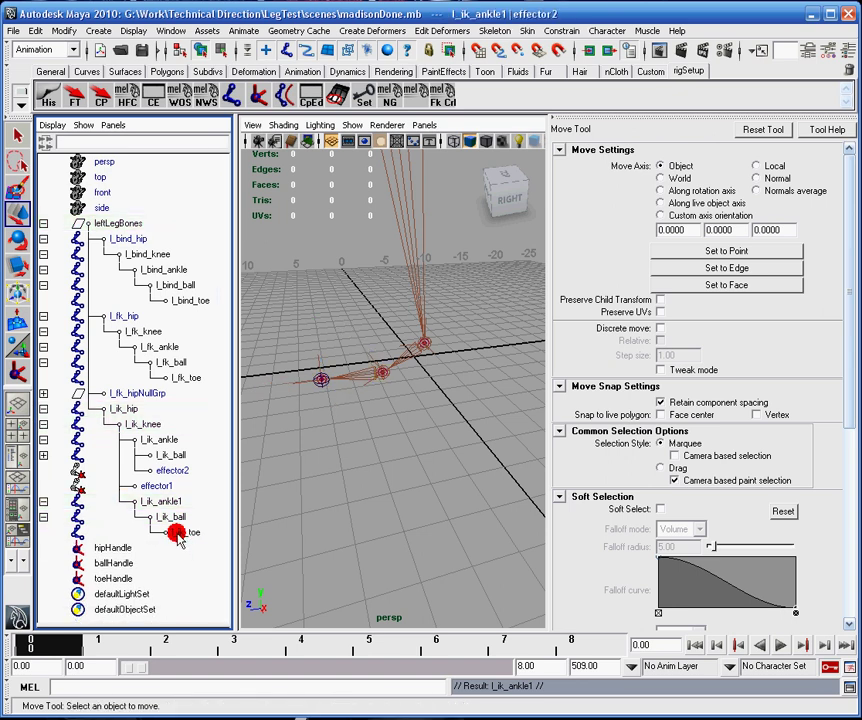
# - Unparent l_ik_ankle1, l_ik_ball and l_ik_toe to world level with Shift+P
pyautogui.click(172, 503)
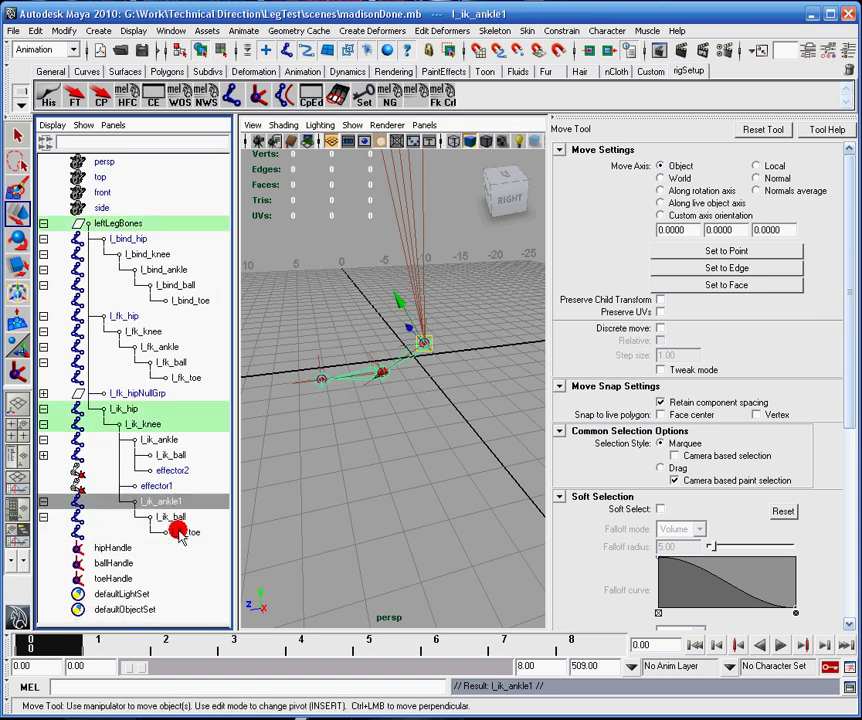
pyautogui.keyDown('shift'); pyautogui.click(180, 531); pyautogui.keyUp('shift')
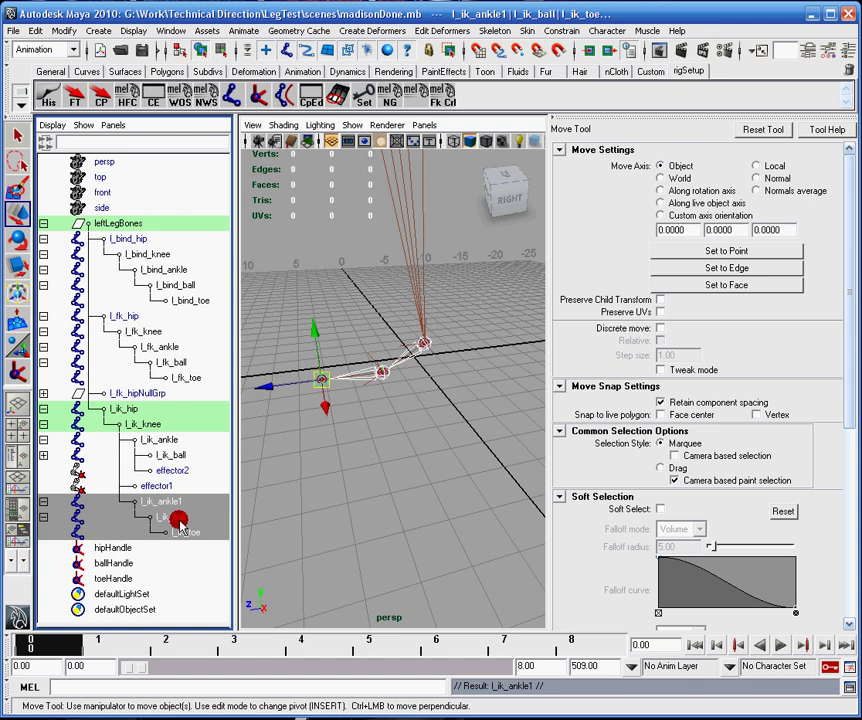
pyautogui.hotkey('shift', 'p')
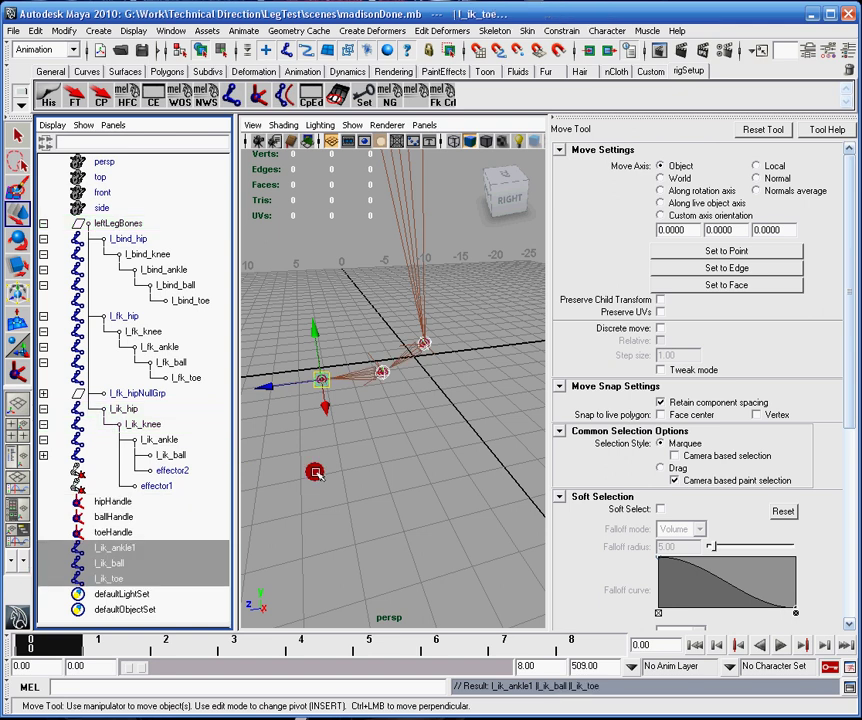
pyautogui.click(117, 578)
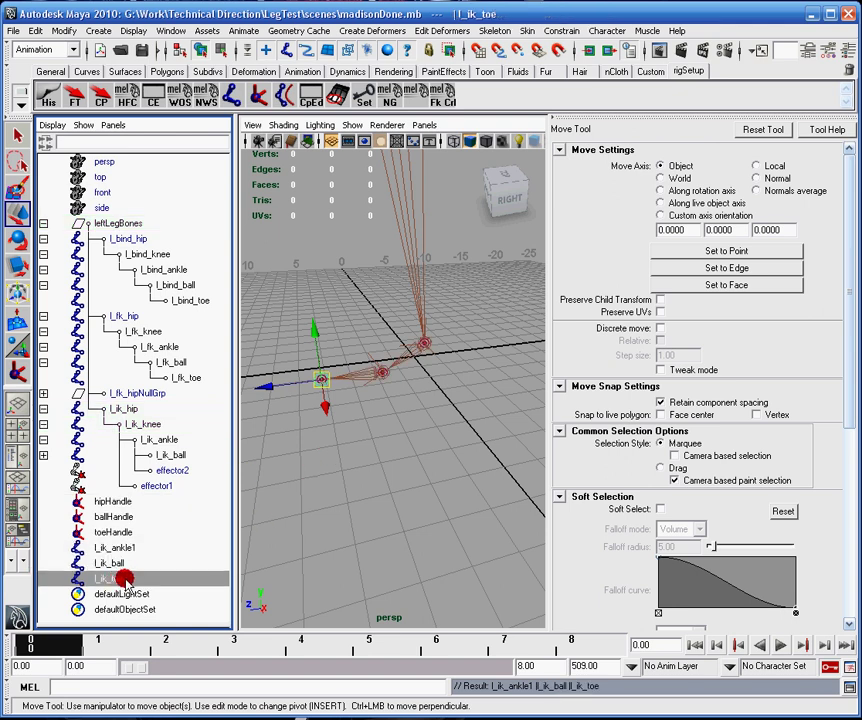
# - Duplicate the l_ik_toe joint and rename the copy l_ik_heel
pyautogui.hotkey('ctrl', 'd')
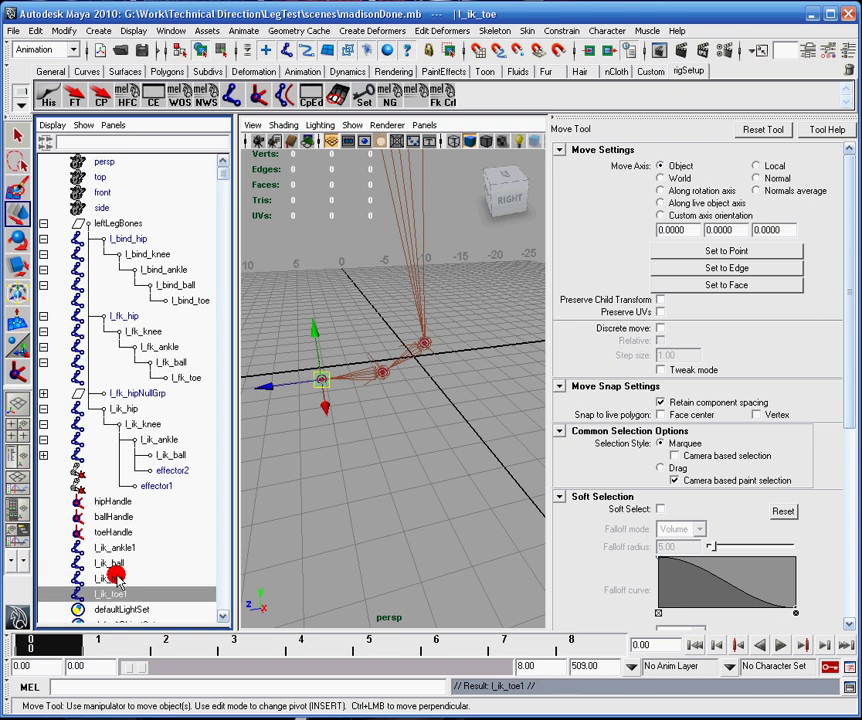
pyautogui.doubleClick(134, 593)
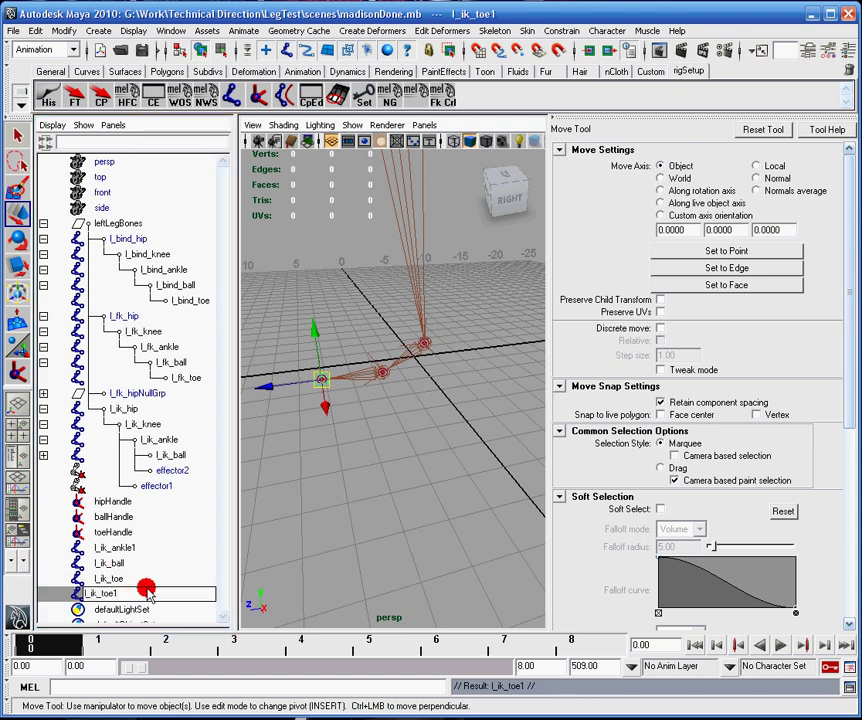
pyautogui.press('Return')
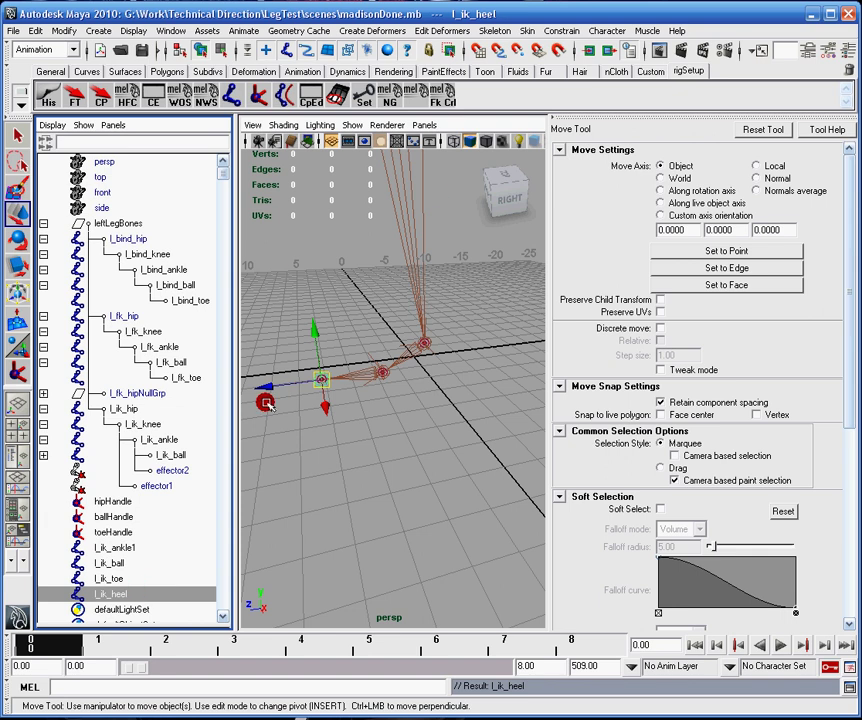
# - Move l_ik_heel back beneath the ankle to sit as the heel
pyautogui.moveTo(279, 395); pyautogui.dragTo(411, 369)
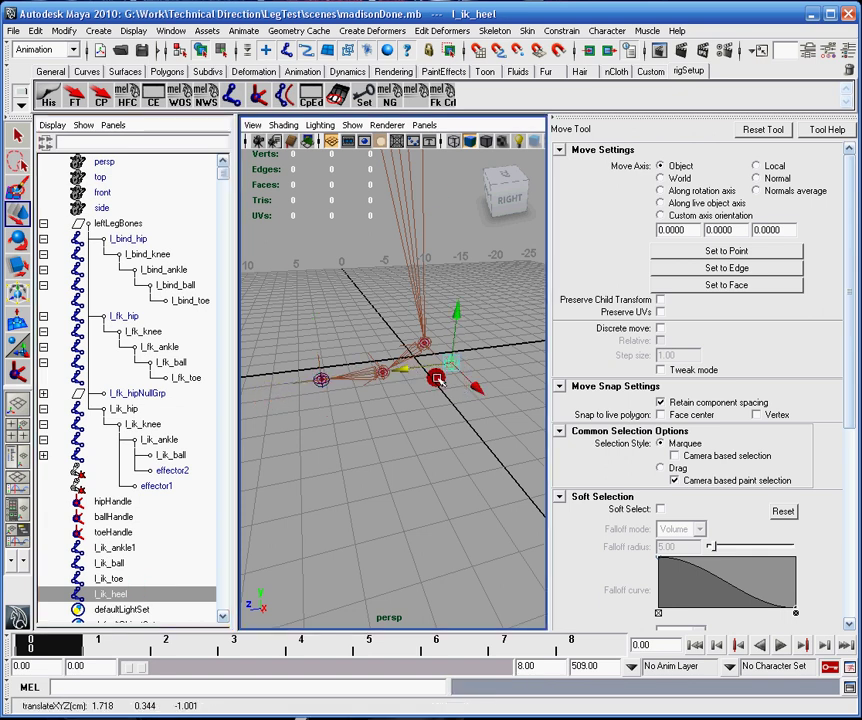
pyautogui.keyDown('alt'); pyautogui.moveTo(479, 341); pyautogui.dragTo(391, 366); pyautogui.keyUp('alt')
pyautogui.keyDown('alt'); pyautogui.moveTo(391, 366); pyautogui.dragTo(389, 409, button='right'); pyautogui.keyUp('alt')
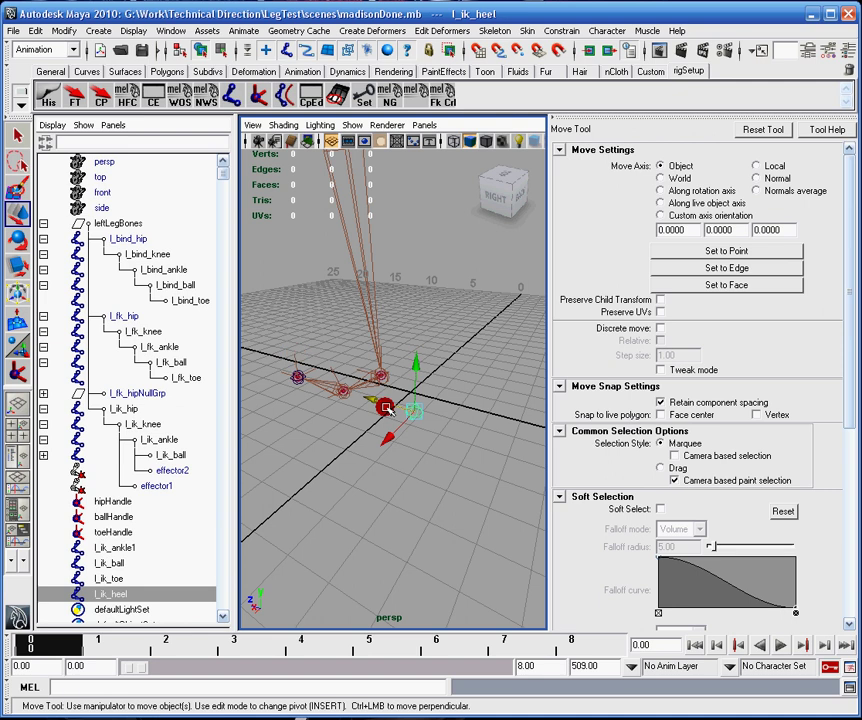
pyautogui.moveTo(397, 401); pyautogui.dragTo(430, 400)
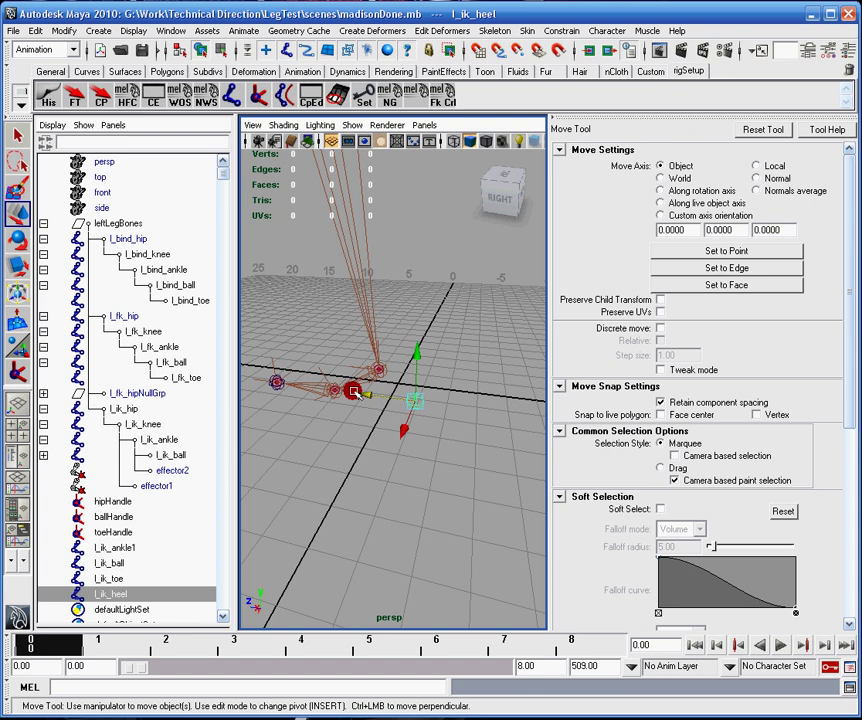